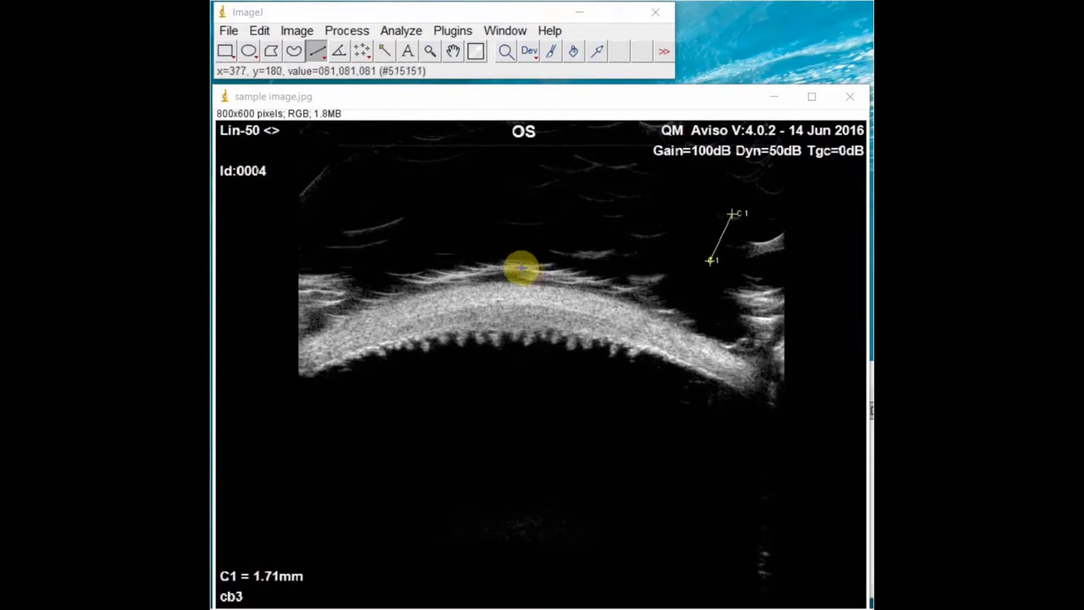
# Select the Straight Line tool in the ImageJ toolbar.
pyautogui.click(314, 51)
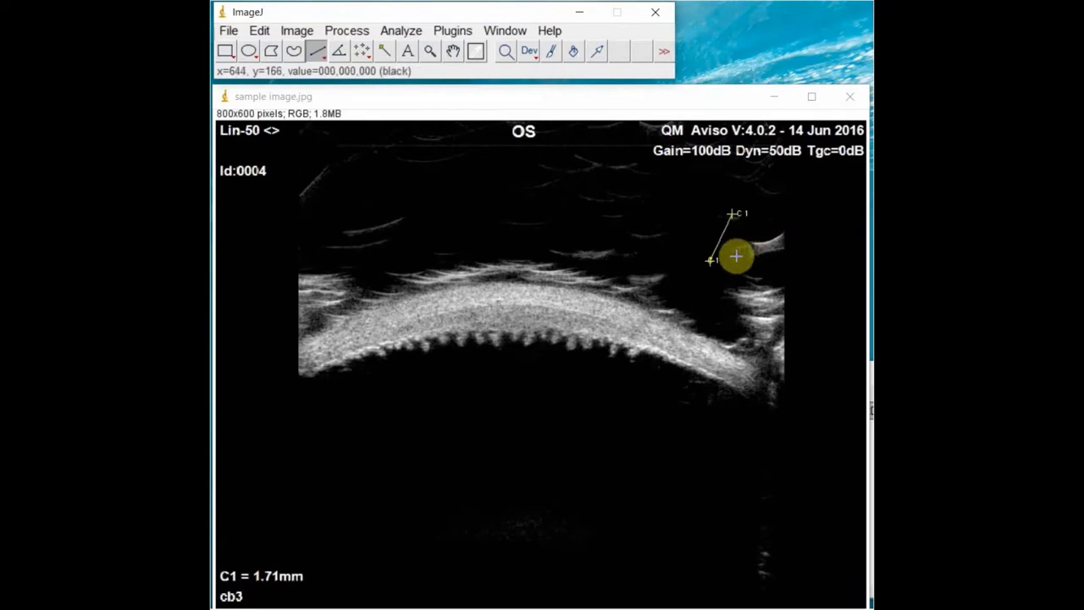
# Zoom in and measure a straight line between the C1 caliper endpoints (63.856 pixels).
pyautogui.scroll(1, 737, 256)
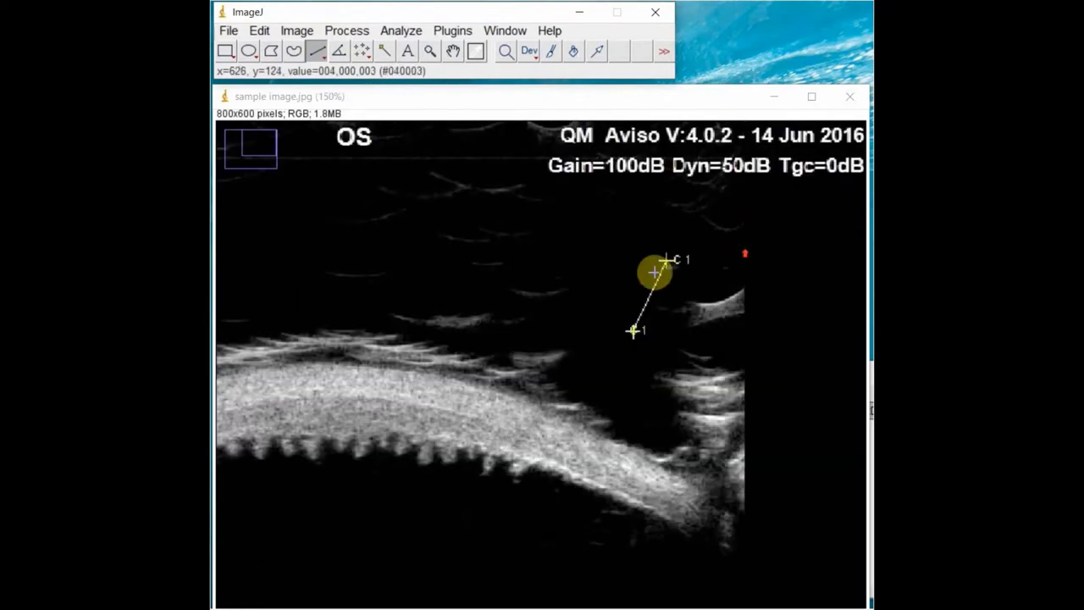
pyautogui.scroll(1, 670, 262)
pyautogui.scroll(1, 607, 313)
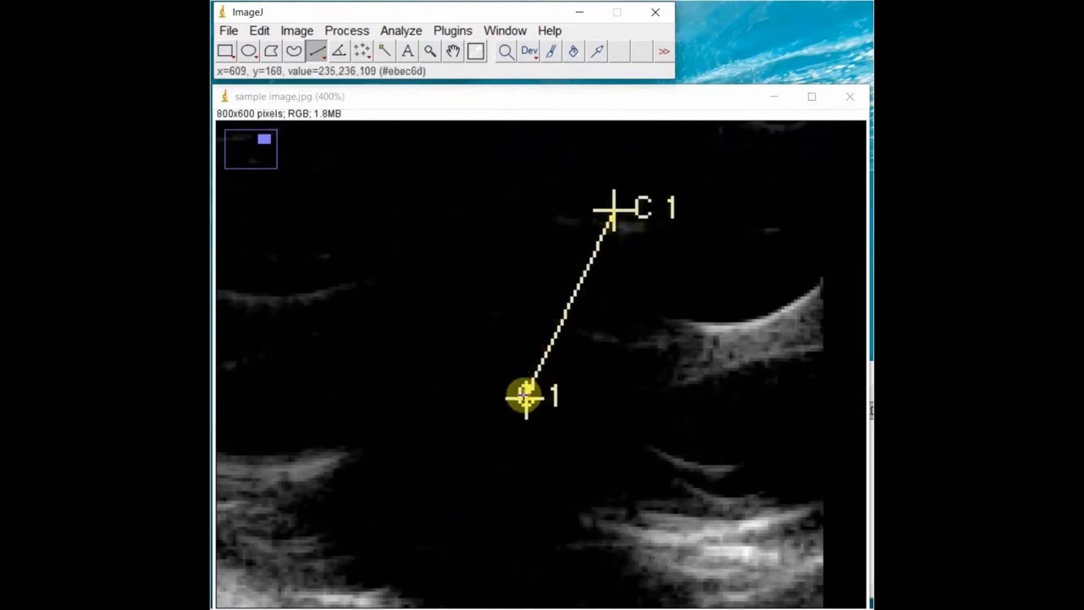
pyautogui.moveTo(527, 396); pyautogui.dragTo(613, 208)
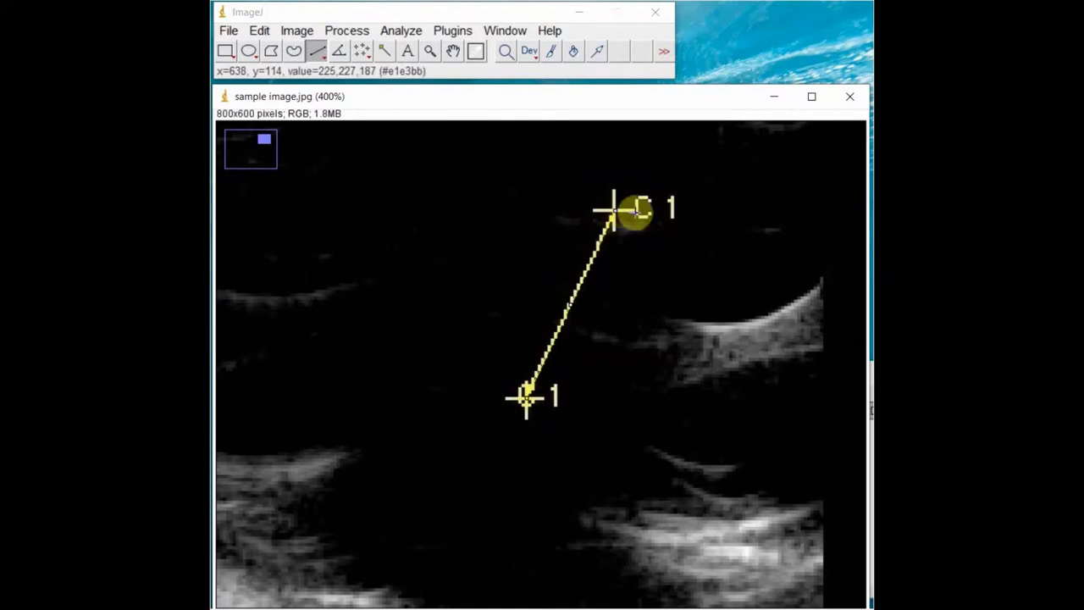
pyautogui.hotkey('ctrl', 'm')
# Move the Results window aside and zoom the image back out.
pyautogui.moveTo(894, 376); pyautogui.dragTo(587, 393)
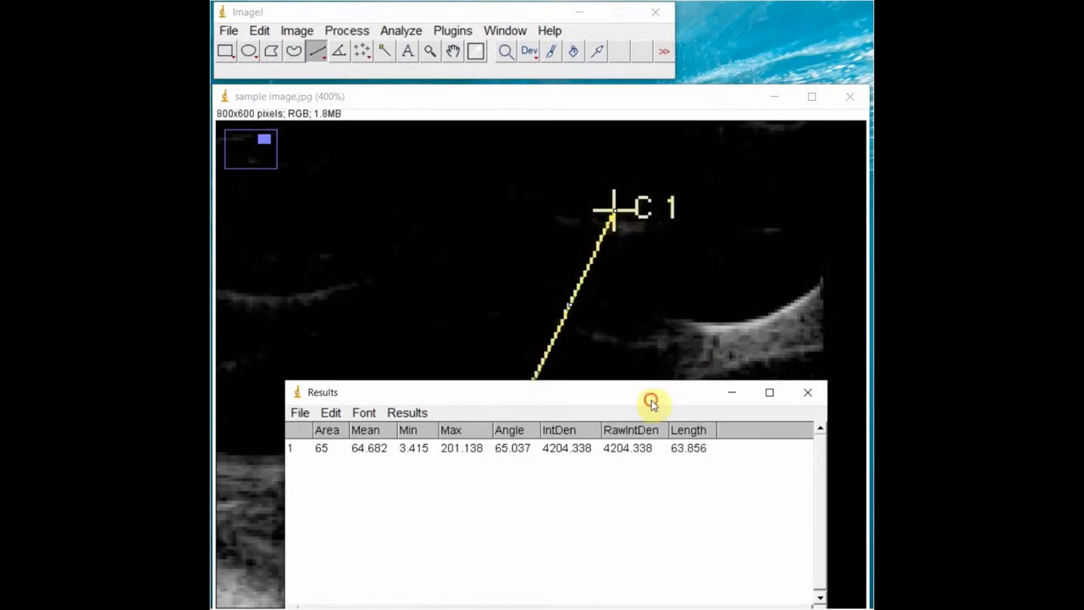
pyautogui.moveTo(649, 400); pyautogui.dragTo(918, 393)
pyautogui.click(782, 313)
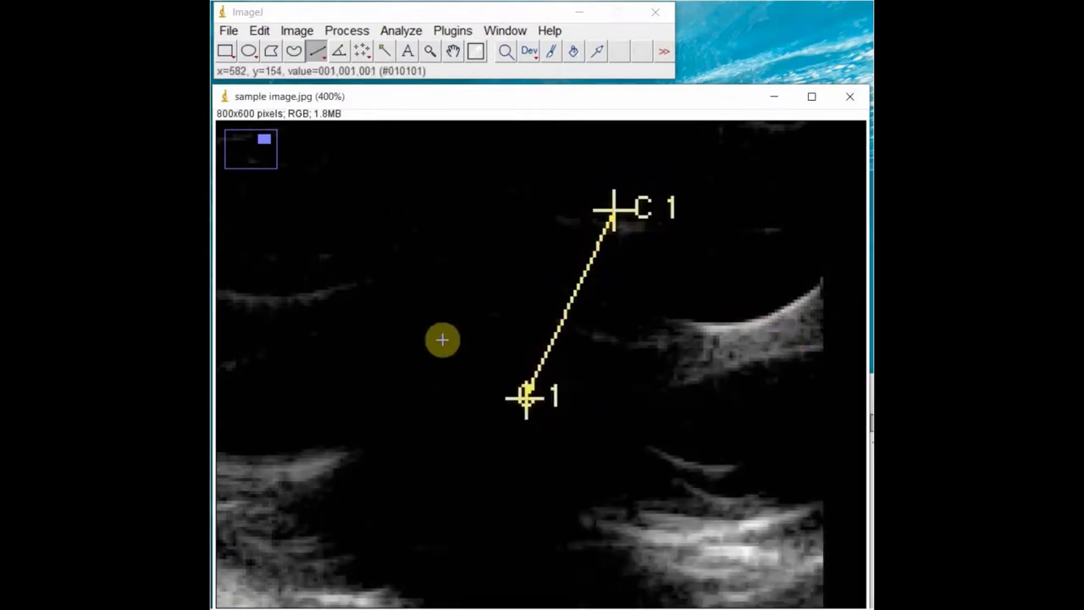
pyautogui.press('-')
pyautogui.press('-')
pyautogui.press('-')
pyautogui.press('-')
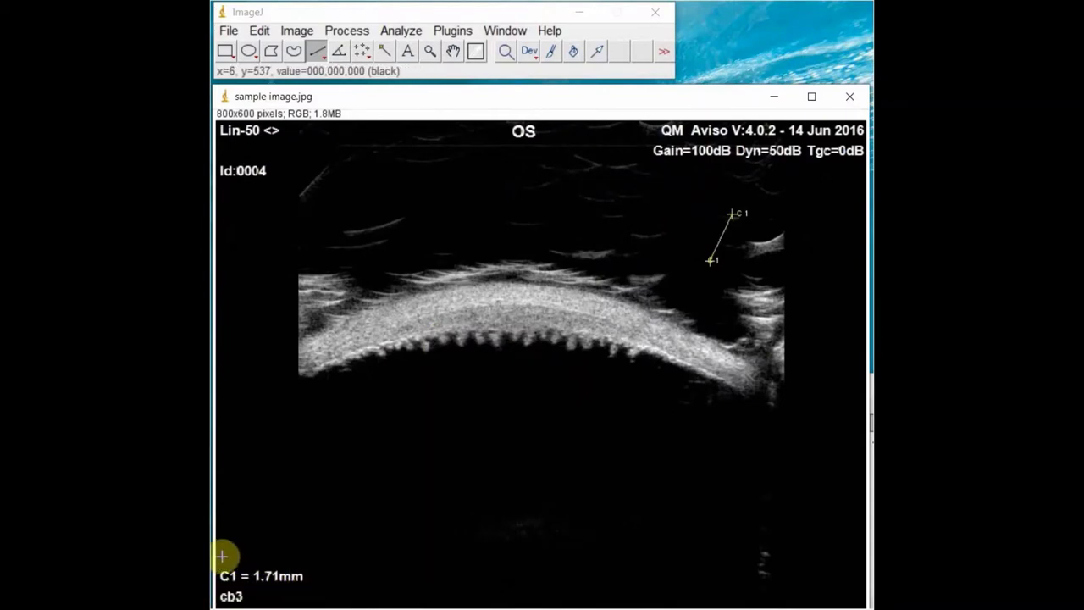
# Set the scale so 63.856 pixels equals a known distance of 1.71 mm.
pyautogui.click(405, 33)
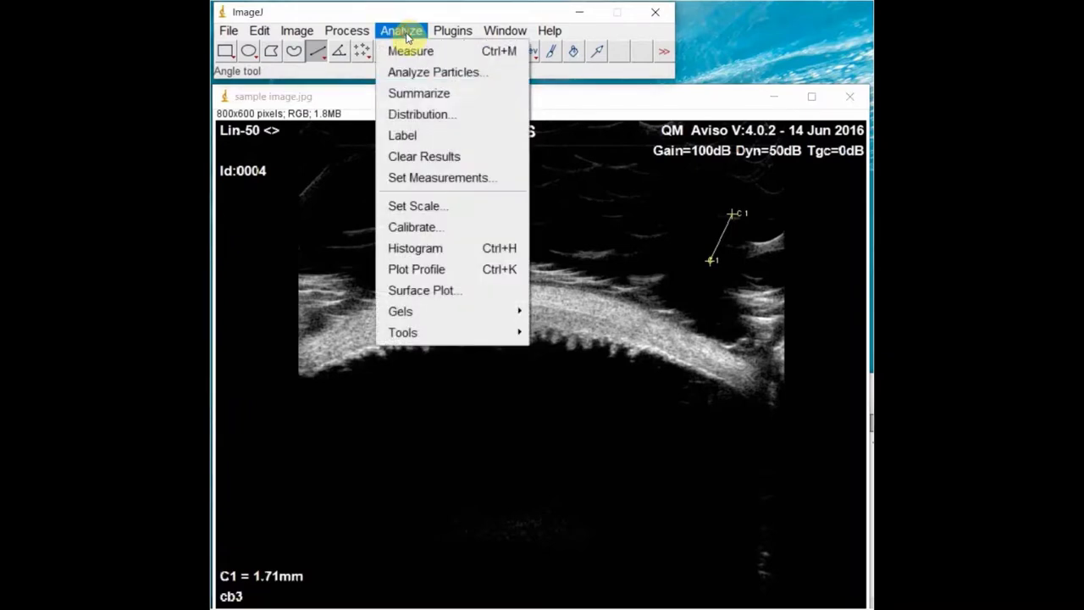
pyautogui.click(449, 206)
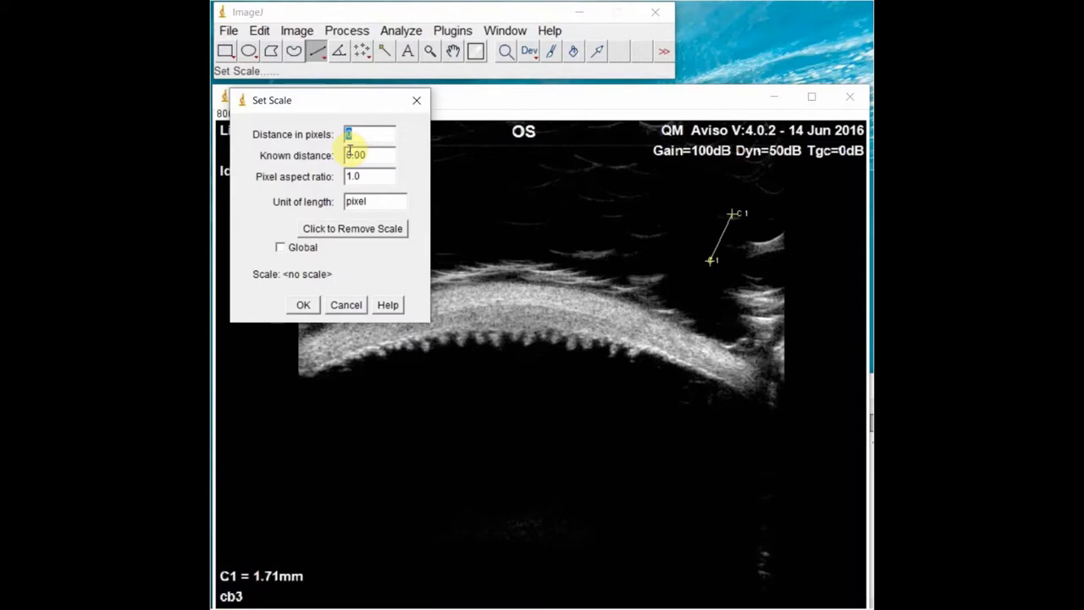
pyautogui.write('63.856')
pyautogui.press('Tab')
pyautogui.write('1.71')
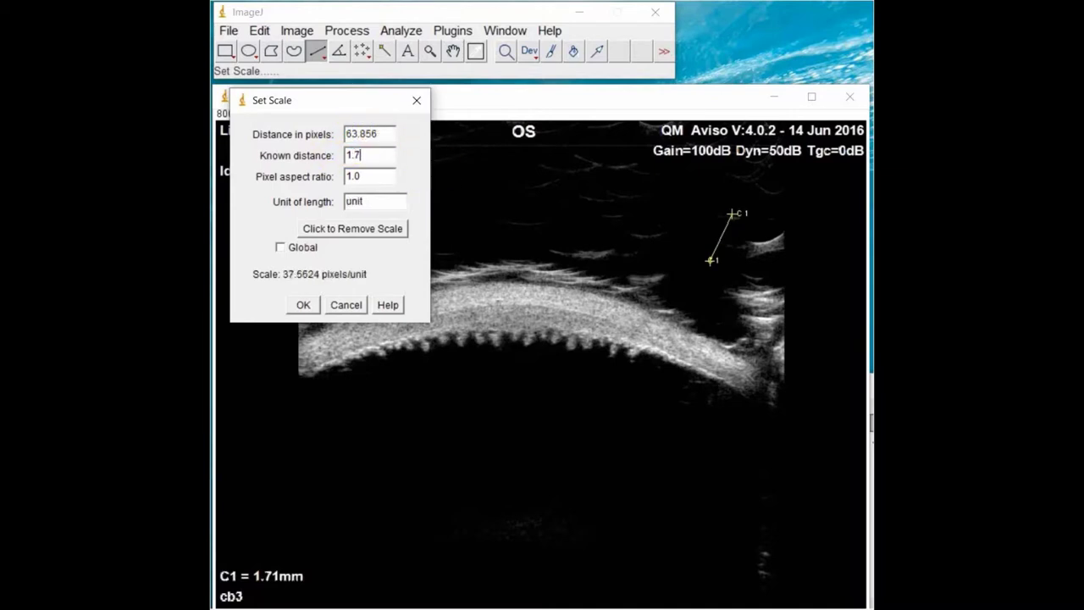
pyautogui.doubleClick(366, 202)
pyautogui.click(317, 201)
pyautogui.write('mm/pixel')
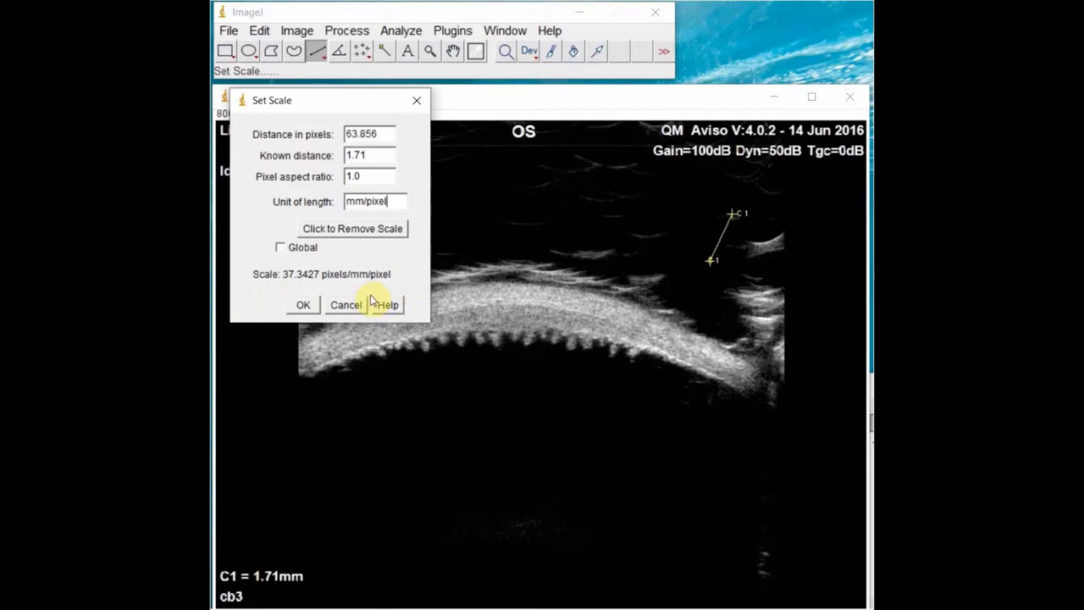
pyautogui.click(304, 306)
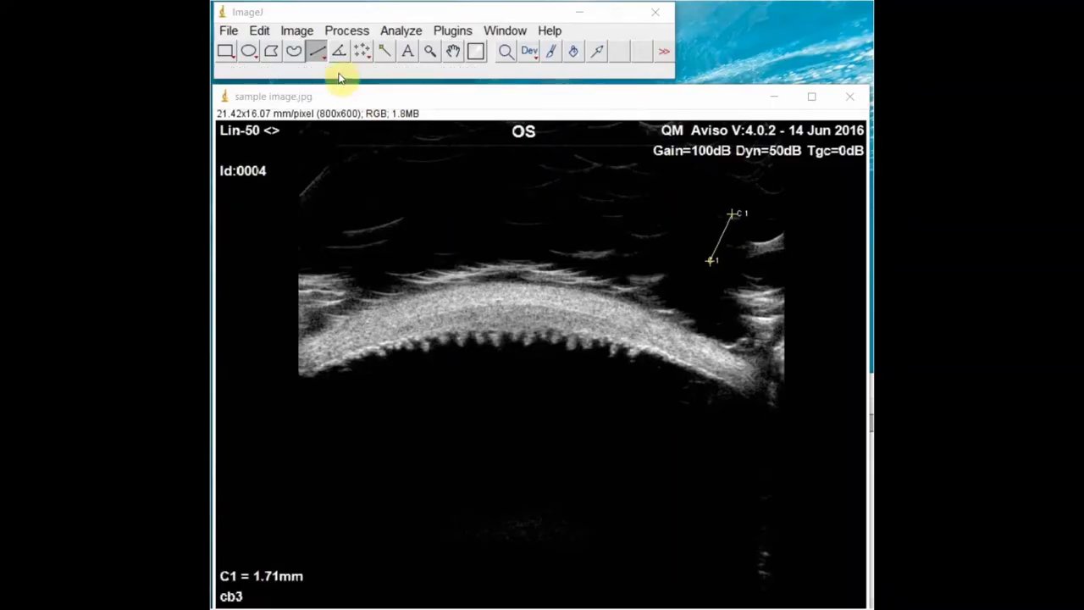
# Switch to the Segmented Line tool, zoom in, and start tracing the bright band's left end.
pyautogui.rightClick(316, 56)
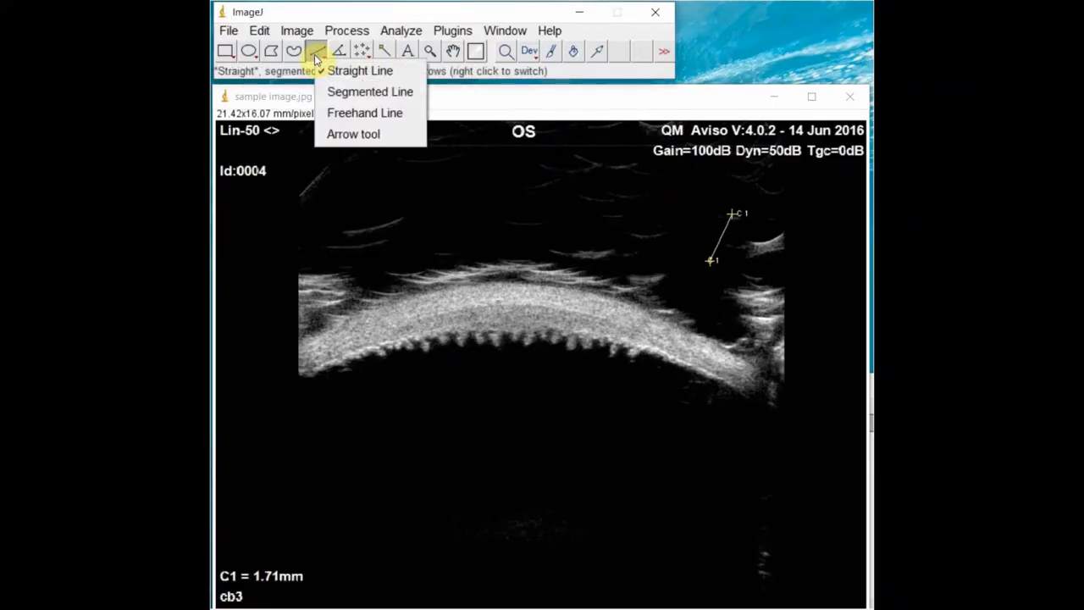
pyautogui.click(352, 98)
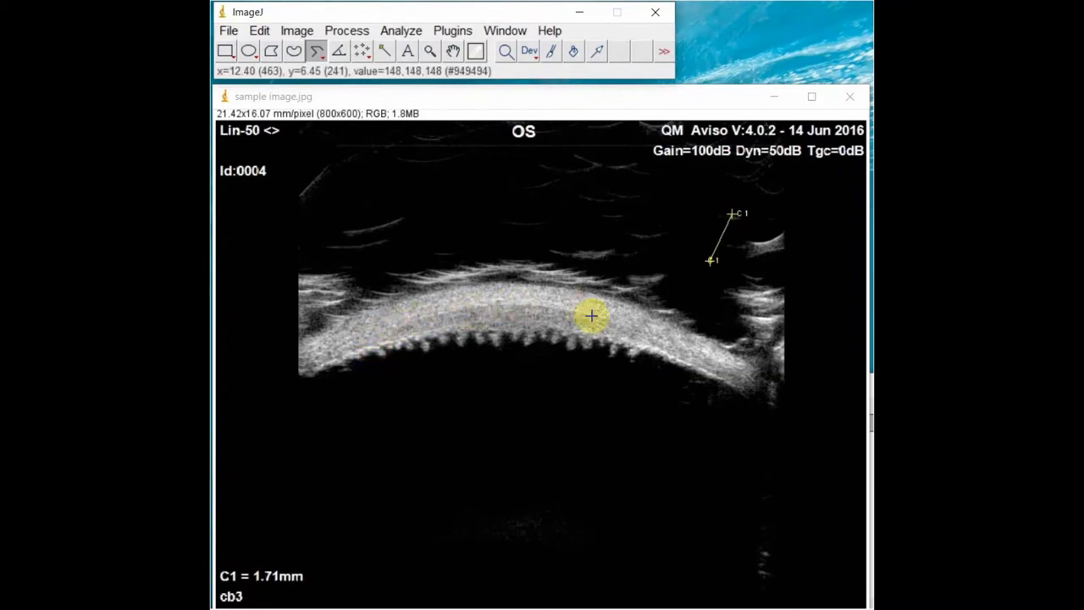
pyautogui.press('+')
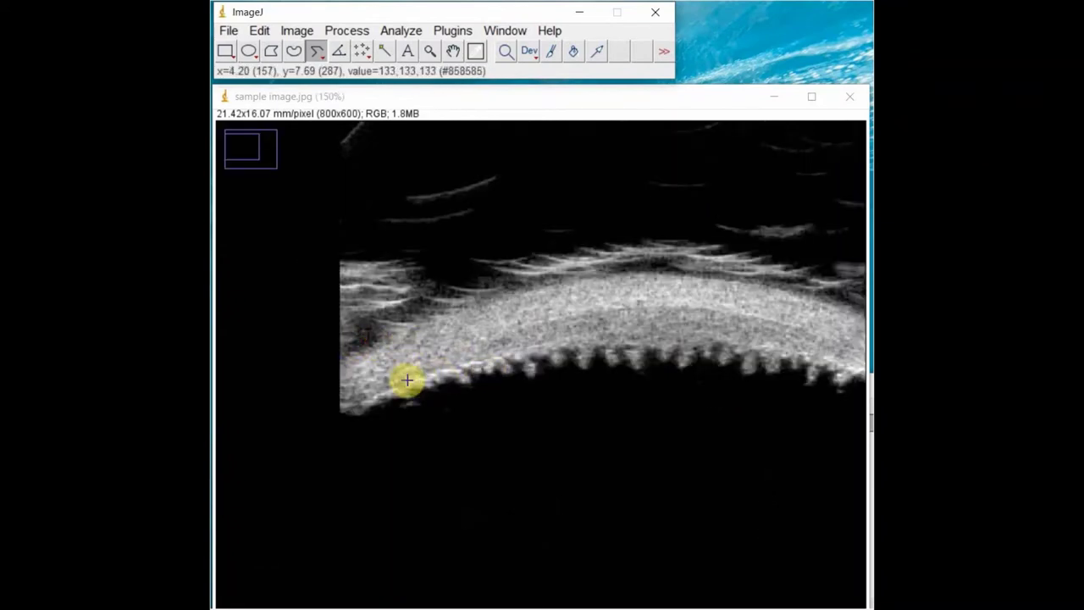
pyautogui.press('+')
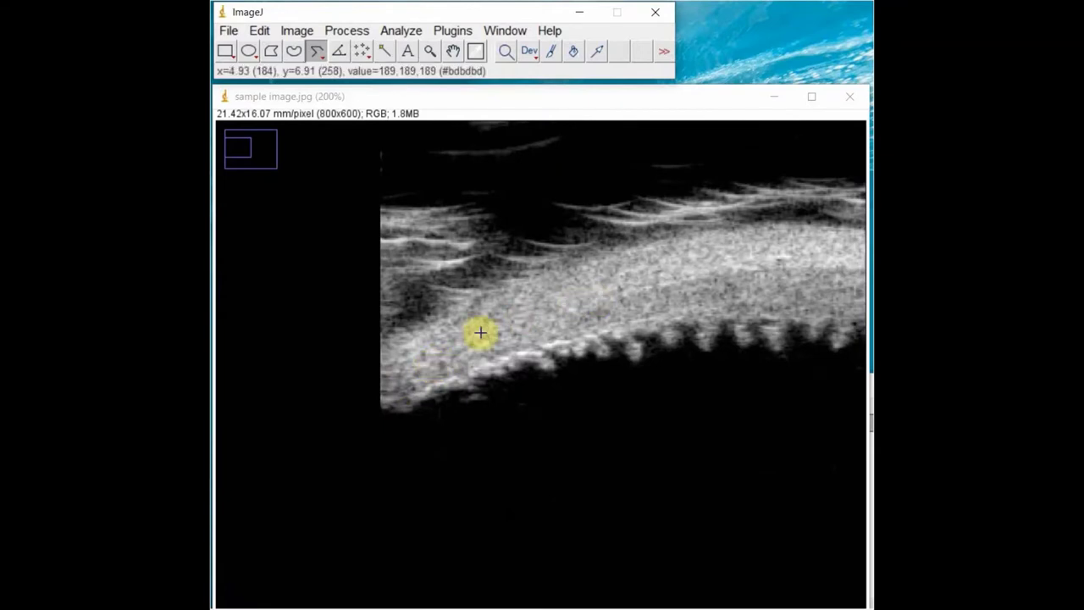
pyautogui.moveTo(457, 357); pyautogui.dragTo(519, 327)
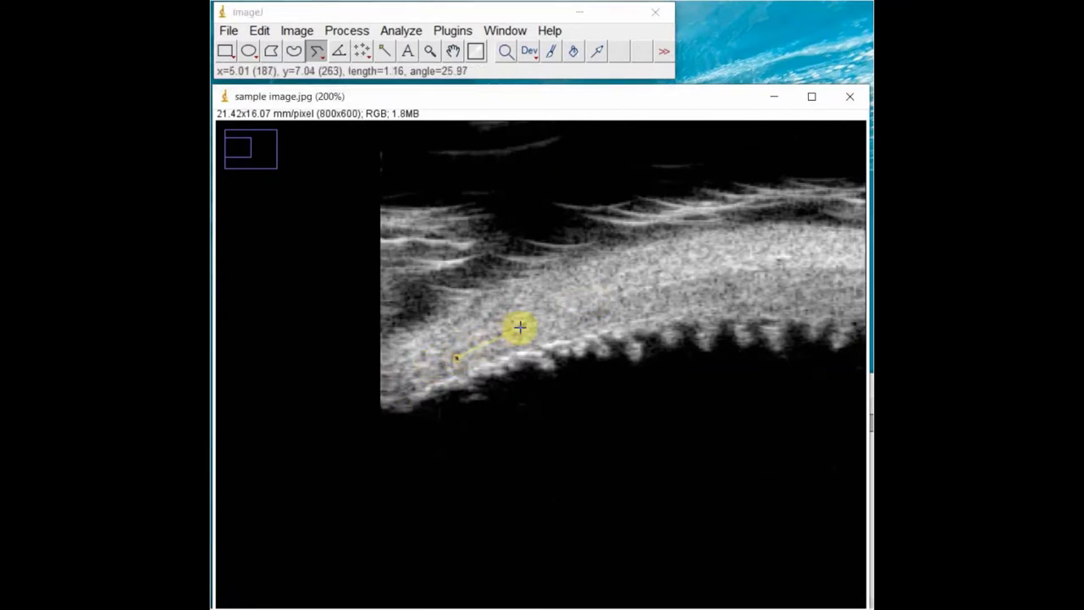
pyautogui.click(525, 327)
pyautogui.click(598, 304)
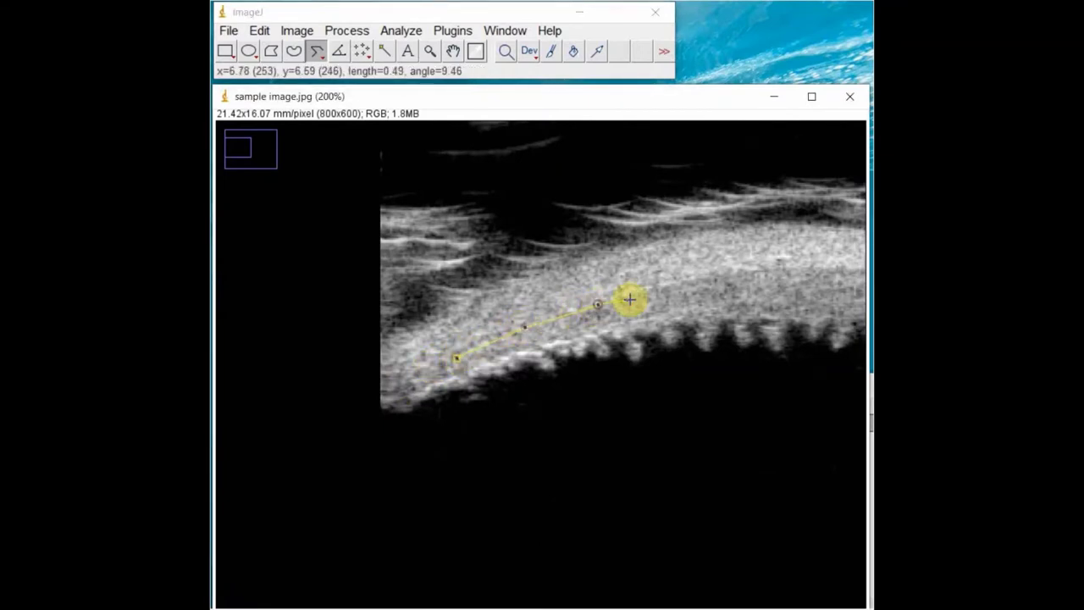
pyautogui.click(659, 288)
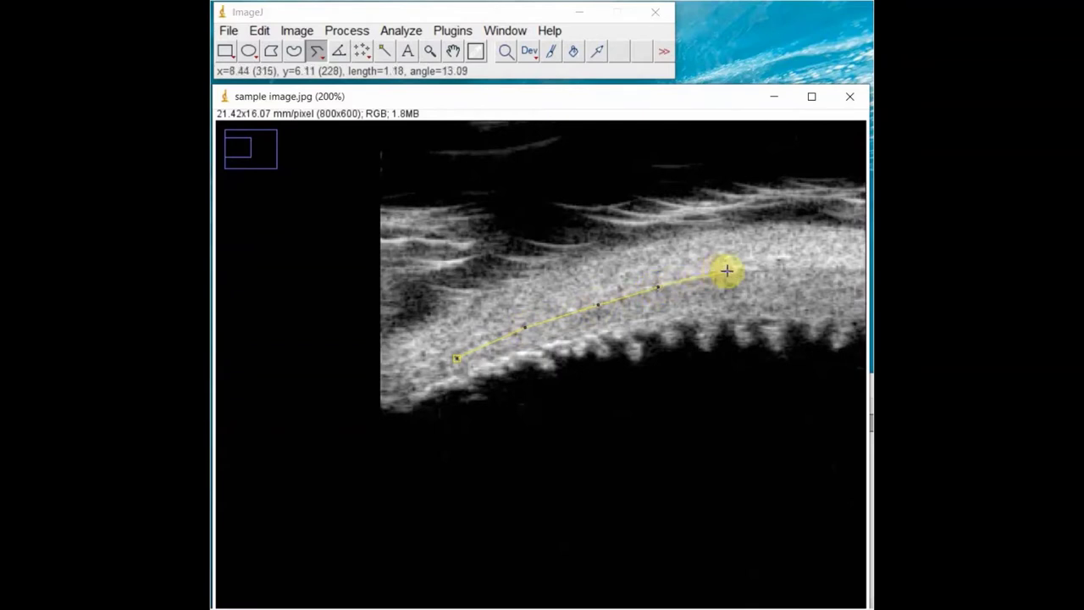
# Trace the upper boundary across the curve's top and right side, then add it to the overlay.
pyautogui.scroll(-1, 737, 288)
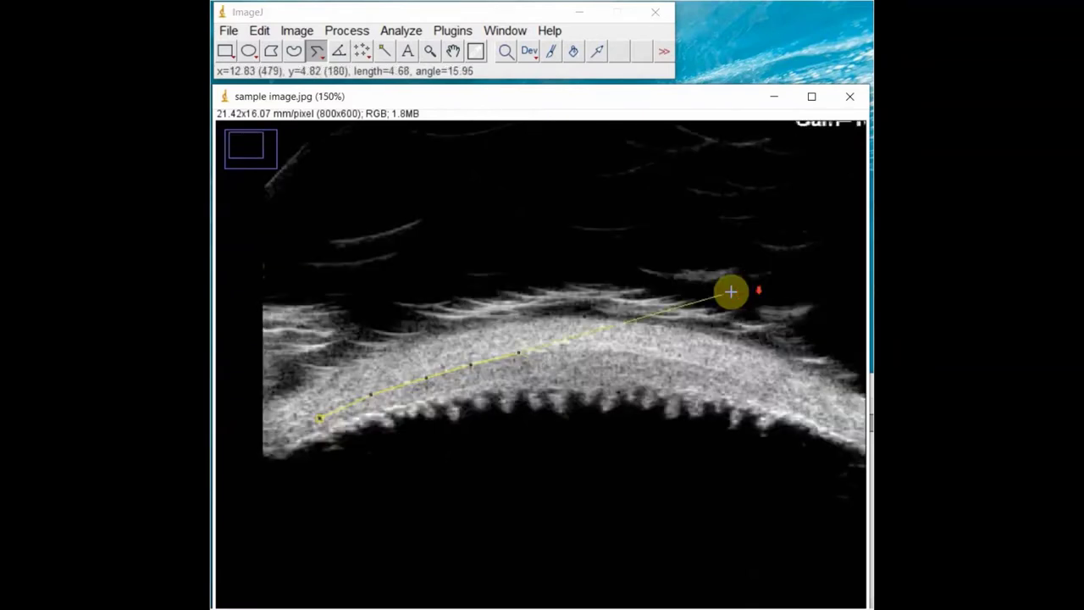
pyautogui.scroll(1, 670, 339)
pyautogui.click(505, 337)
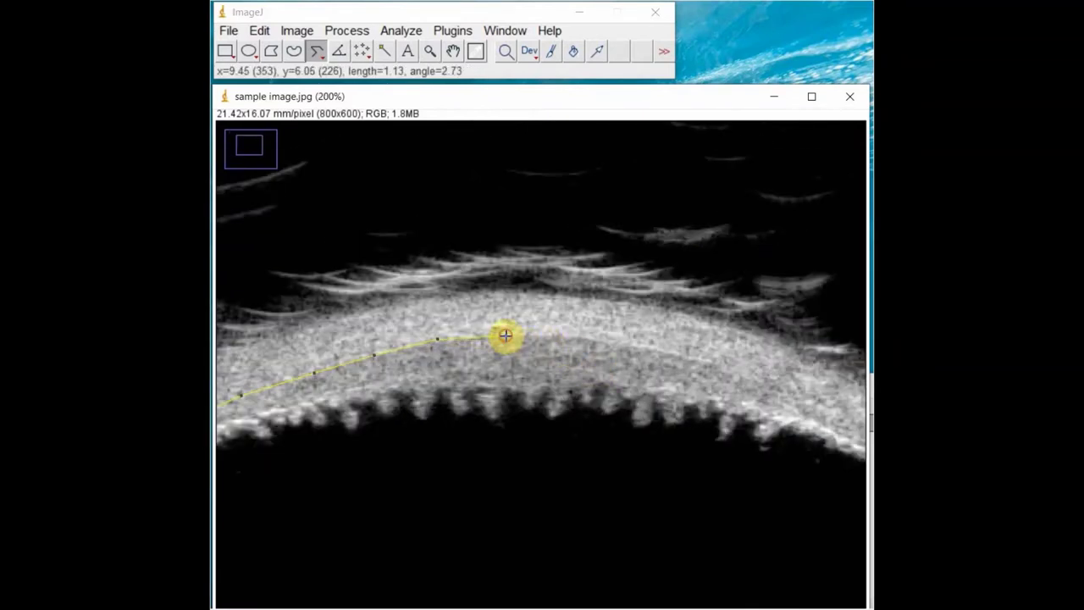
pyautogui.click(579, 338)
pyautogui.click(640, 346)
pyautogui.click(687, 356)
pyautogui.click(751, 381)
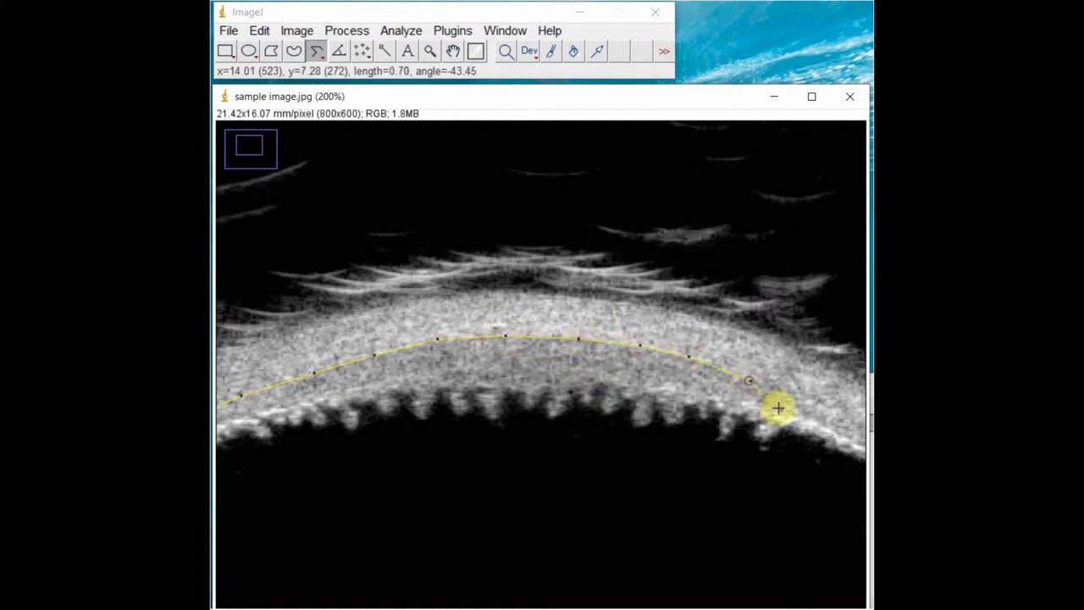
pyautogui.doubleClick(812, 418)
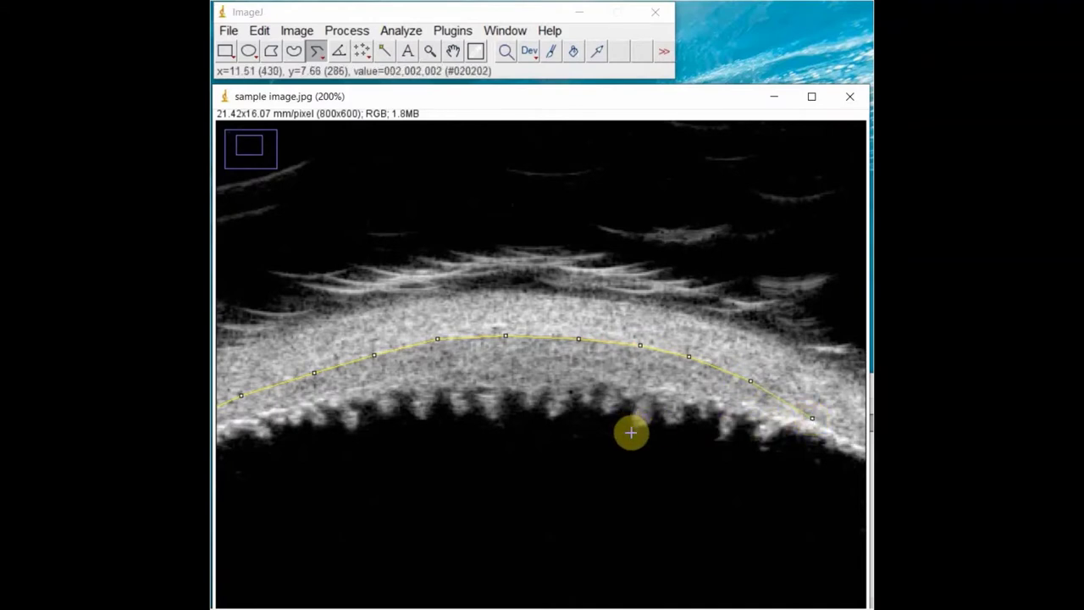
pyautogui.hotkey('ctrl', 'b')
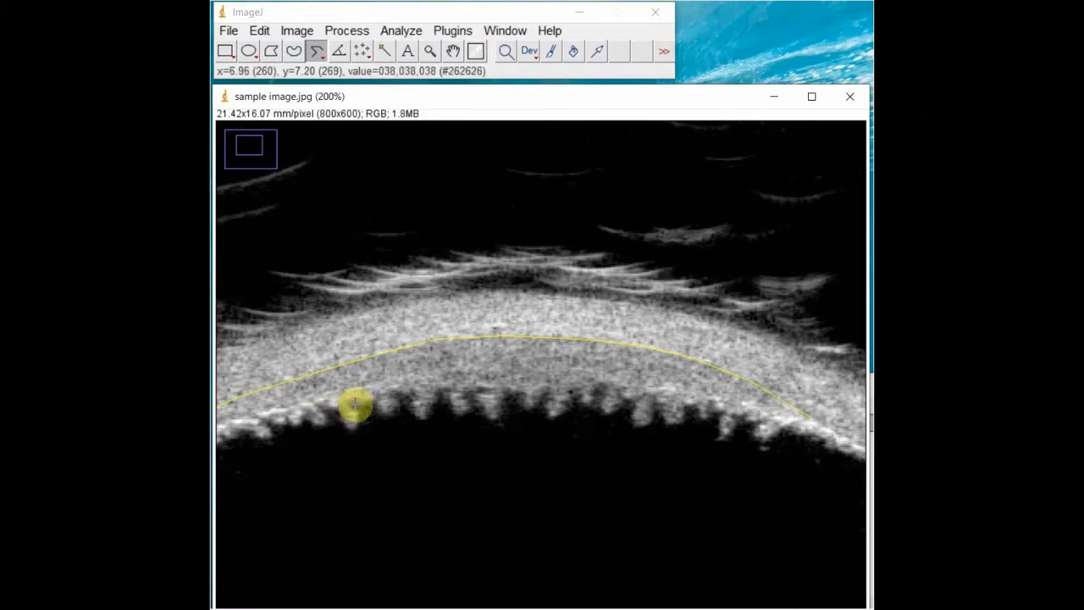
# Trace the left and middle part of the band's lower boundary with segmented-line points.
pyautogui.scroll(-1, 355, 407)
pyautogui.scroll(1, 412, 399)
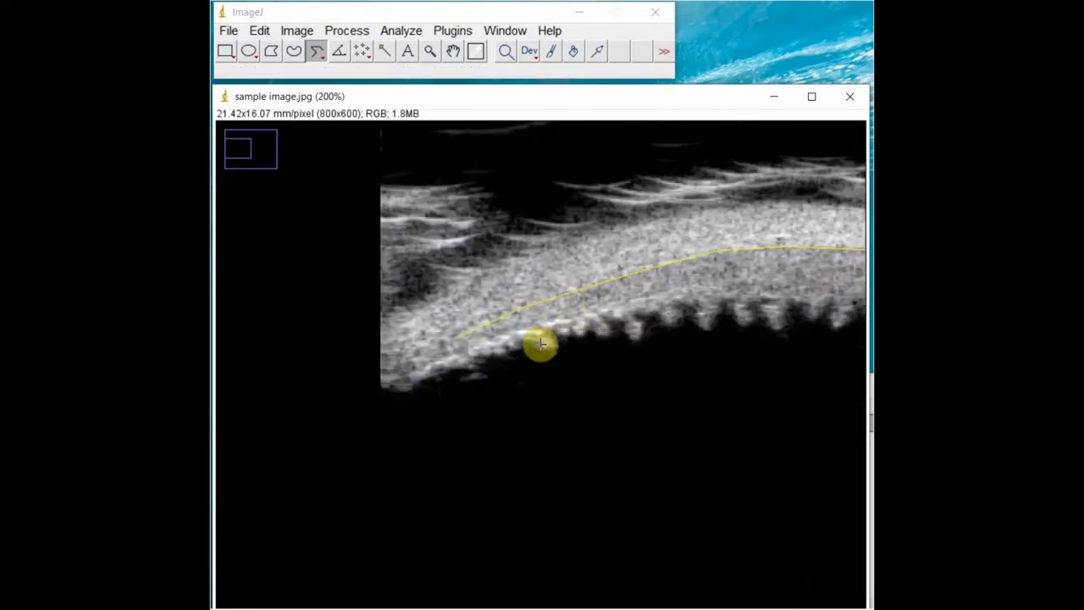
pyautogui.scroll(1, 541, 343)
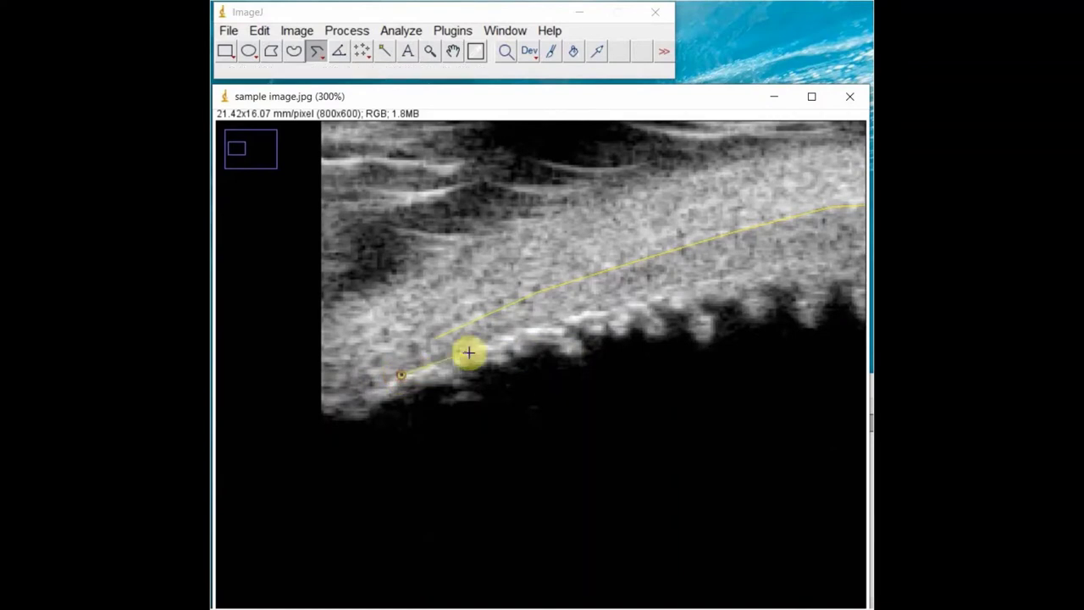
pyautogui.click(498, 337)
pyautogui.click(581, 314)
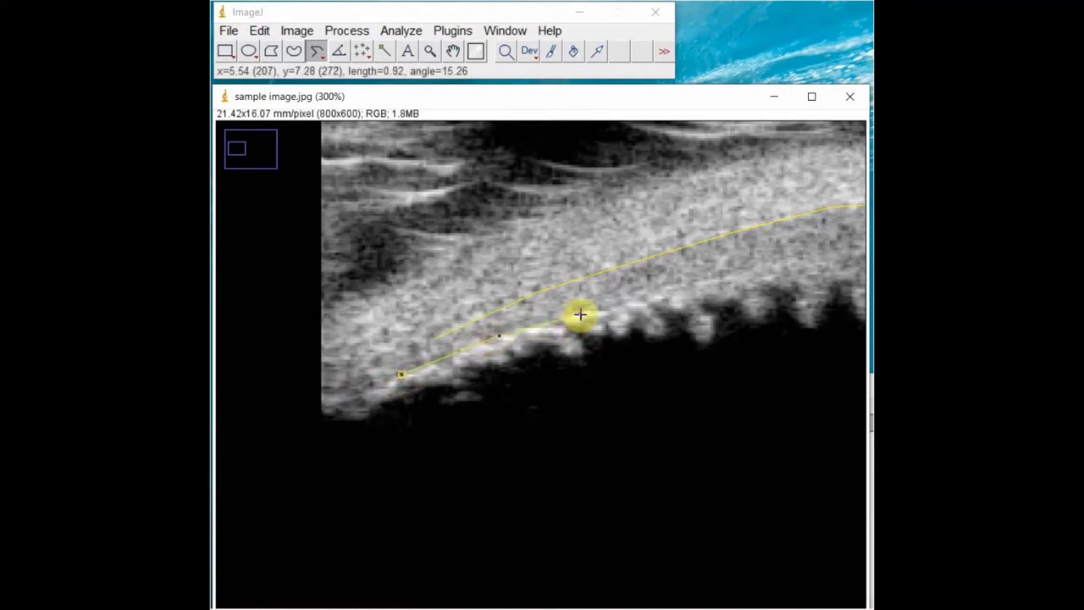
pyautogui.click(678, 288)
pyautogui.scroll(2, 680, 286)
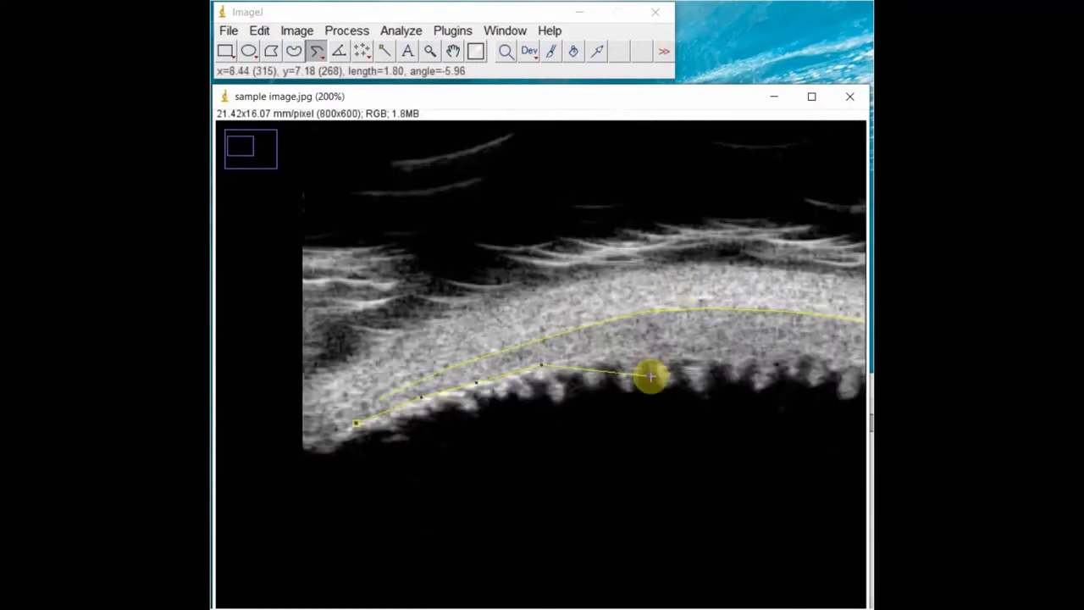
pyautogui.hscroll(5, 690, 364)
pyautogui.click(438, 339)
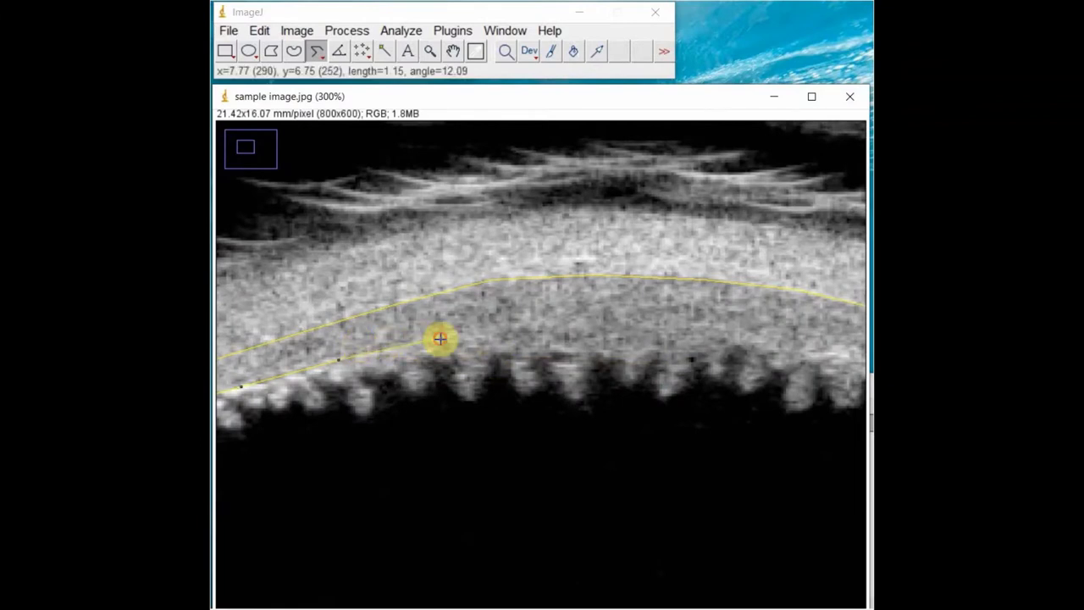
pyautogui.click(529, 323)
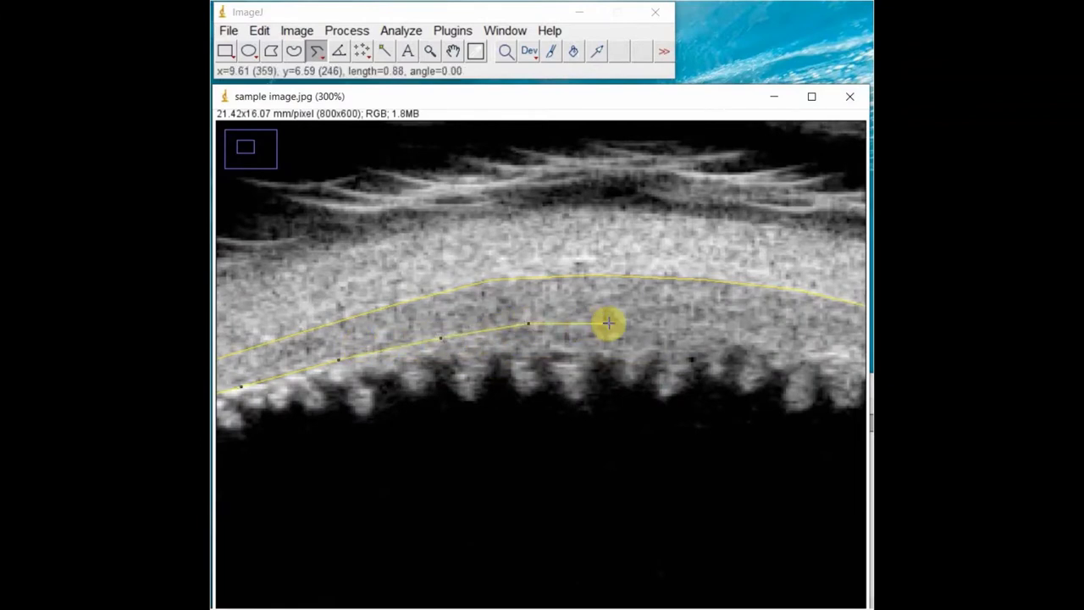
pyautogui.click(609, 323)
# Continue the lower boundary down the right slope, finish it, and add it to the overlay.
pyautogui.hscroll(5, 649, 392)
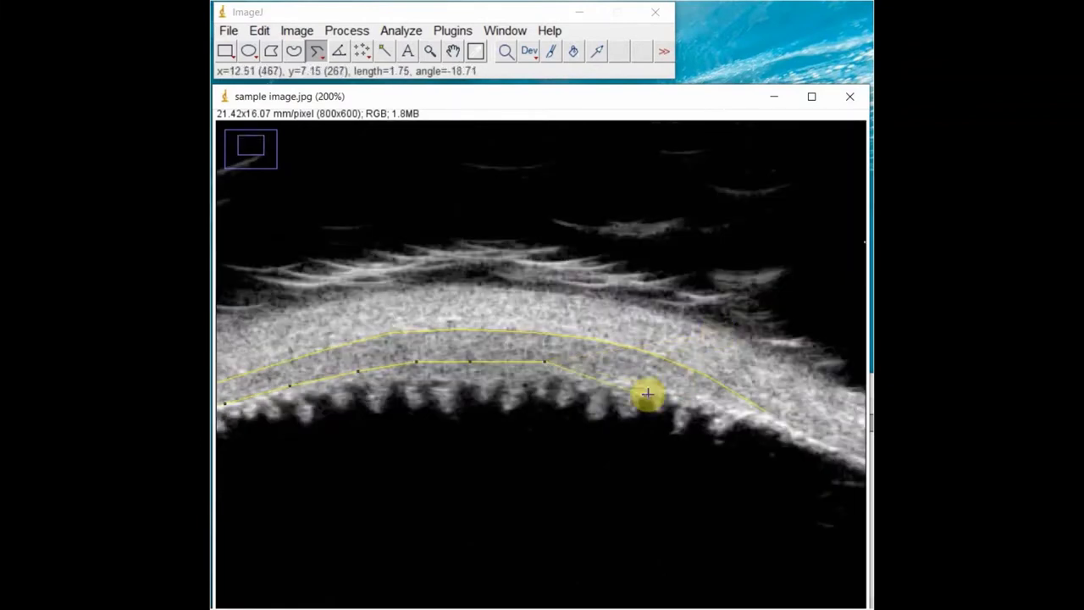
pyautogui.scroll(-1, 624, 378)
pyautogui.click(551, 342)
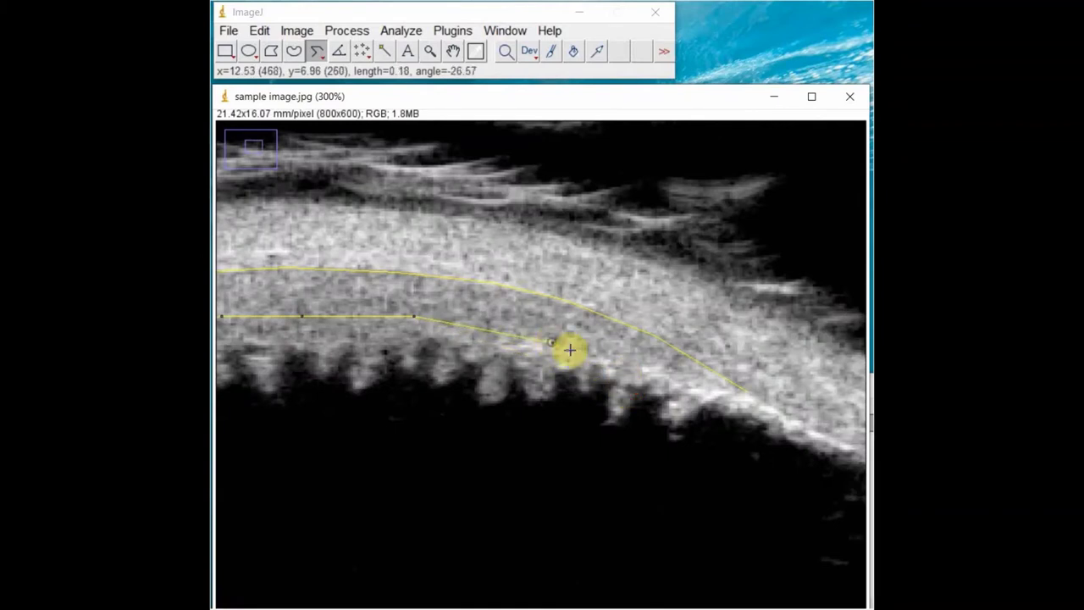
pyautogui.click(610, 358)
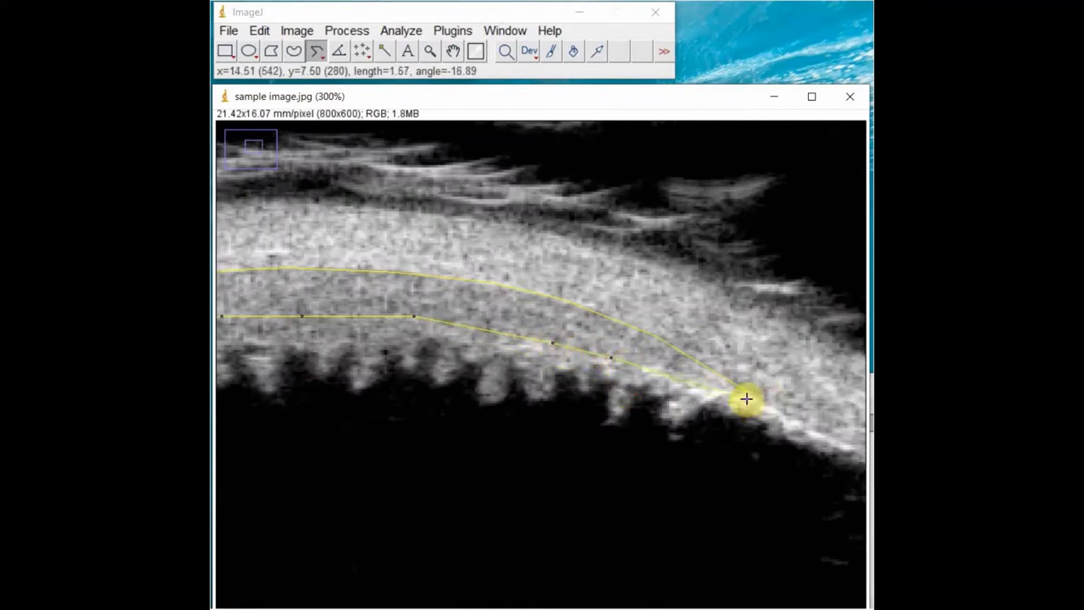
pyautogui.doubleClick(745, 398)
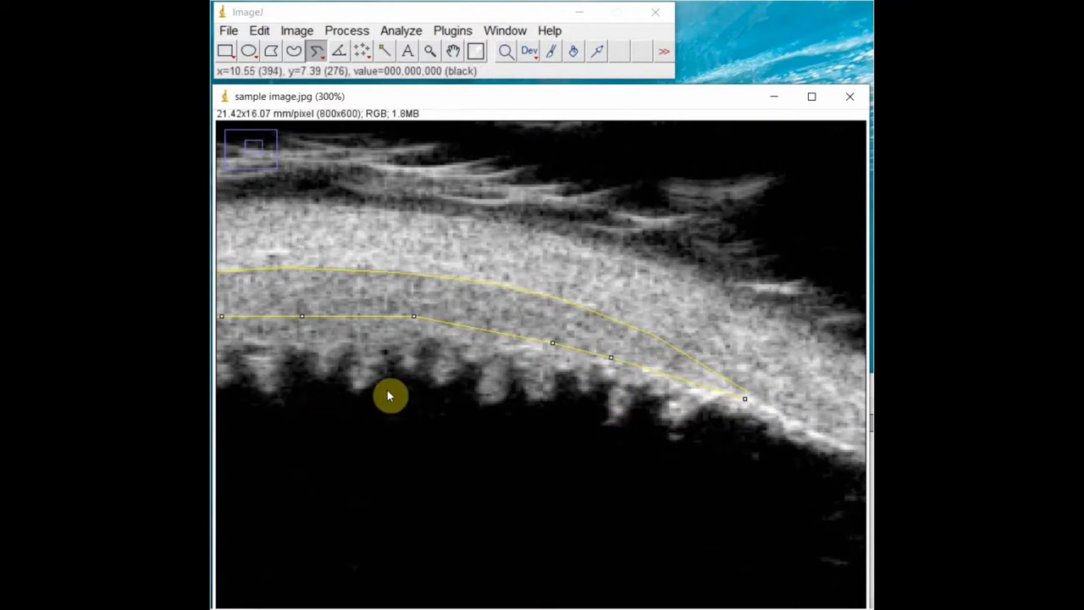
pyautogui.scroll(-1, 390, 396)
pyautogui.scroll(-1, 483, 388)
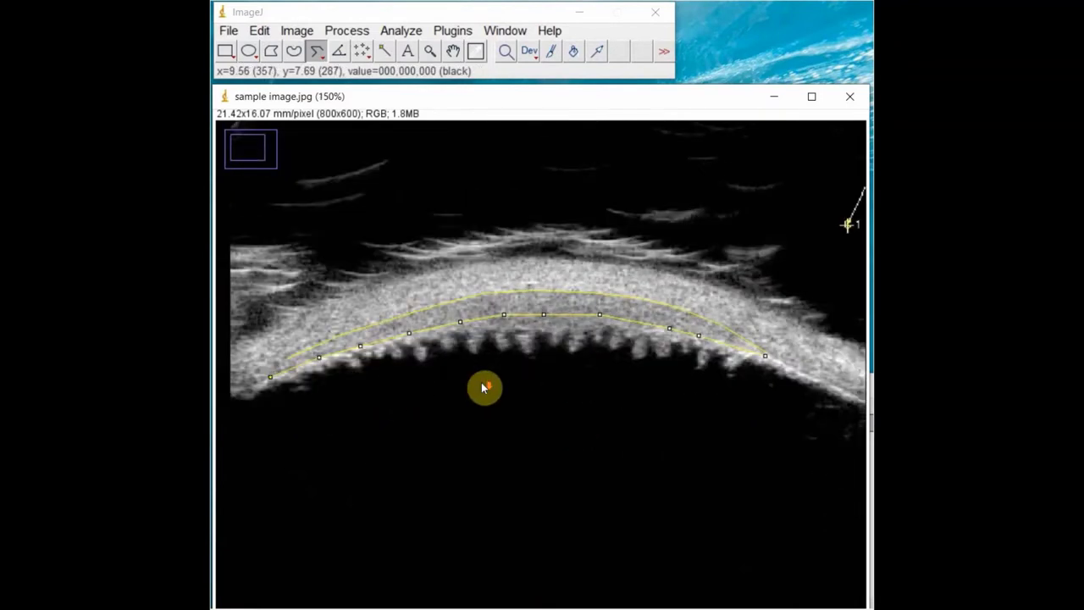
pyautogui.hotkey('ctrl', 'b')
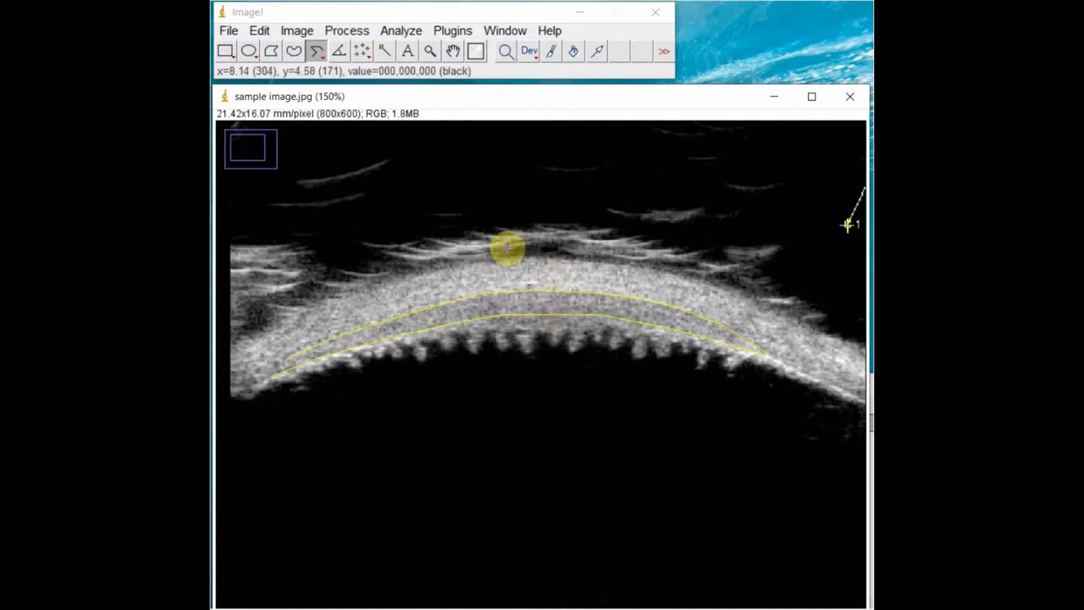
# Switch back to Straight Line and measure a first thickness line across the layer.
pyautogui.rightClick(319, 55)
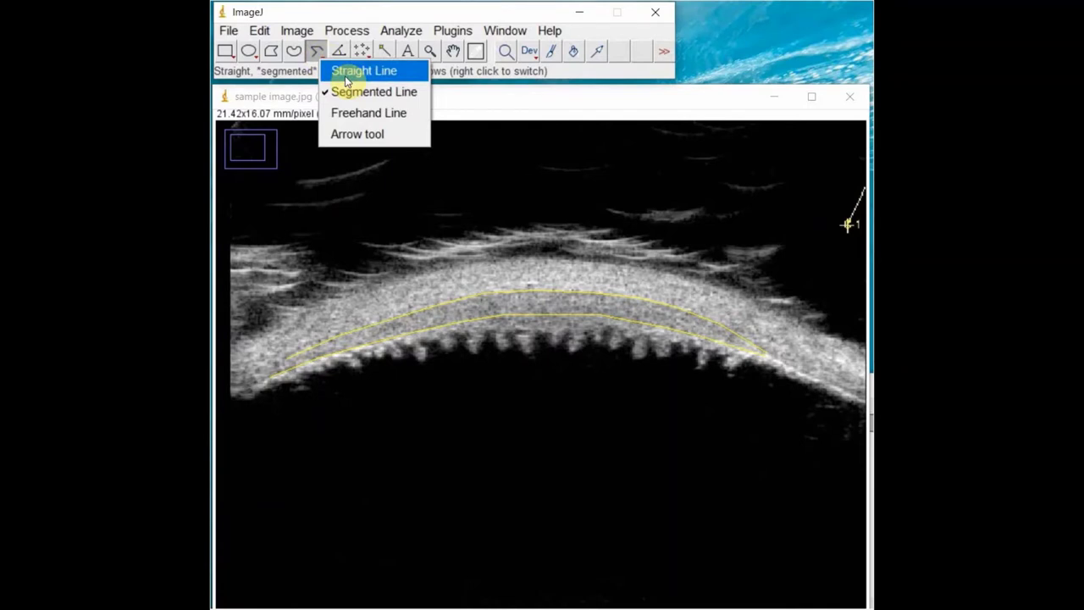
pyautogui.click(345, 77)
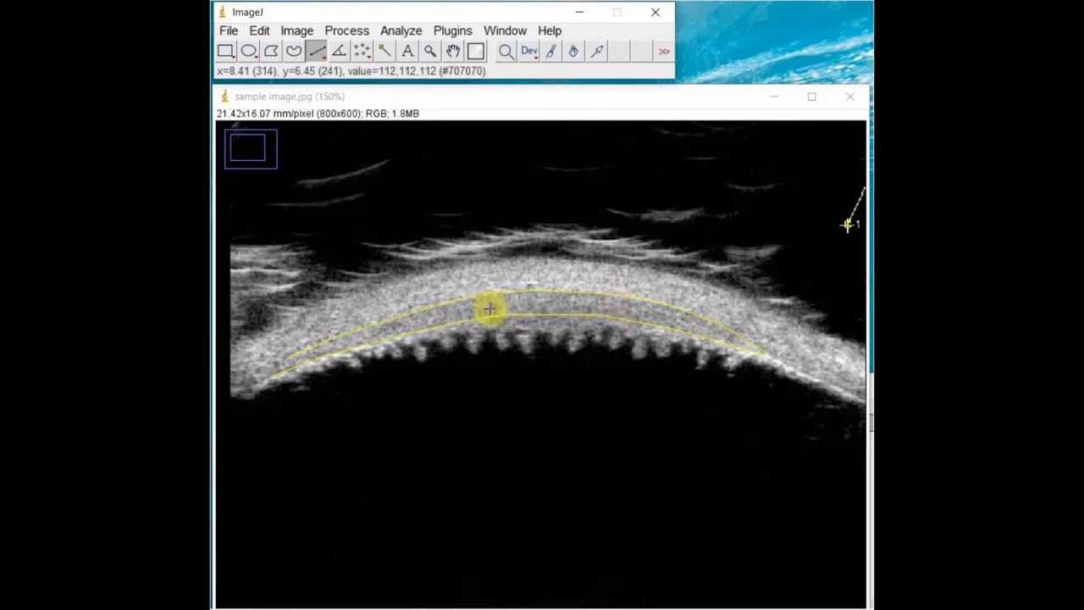
pyautogui.press('+')
pyautogui.press('+')
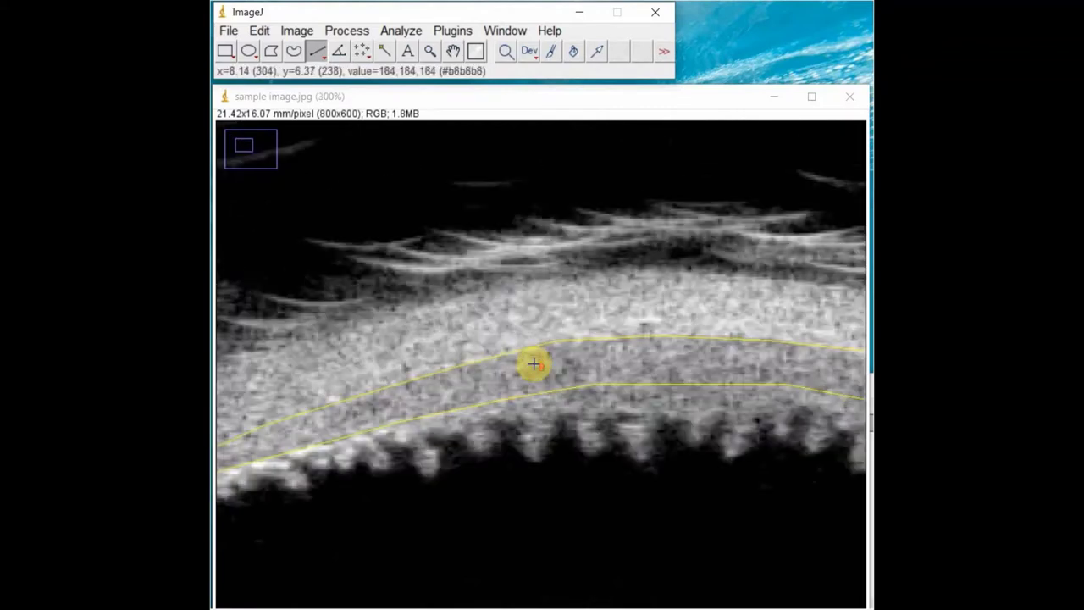
pyautogui.moveTo(571, 341); pyautogui.dragTo(574, 385)
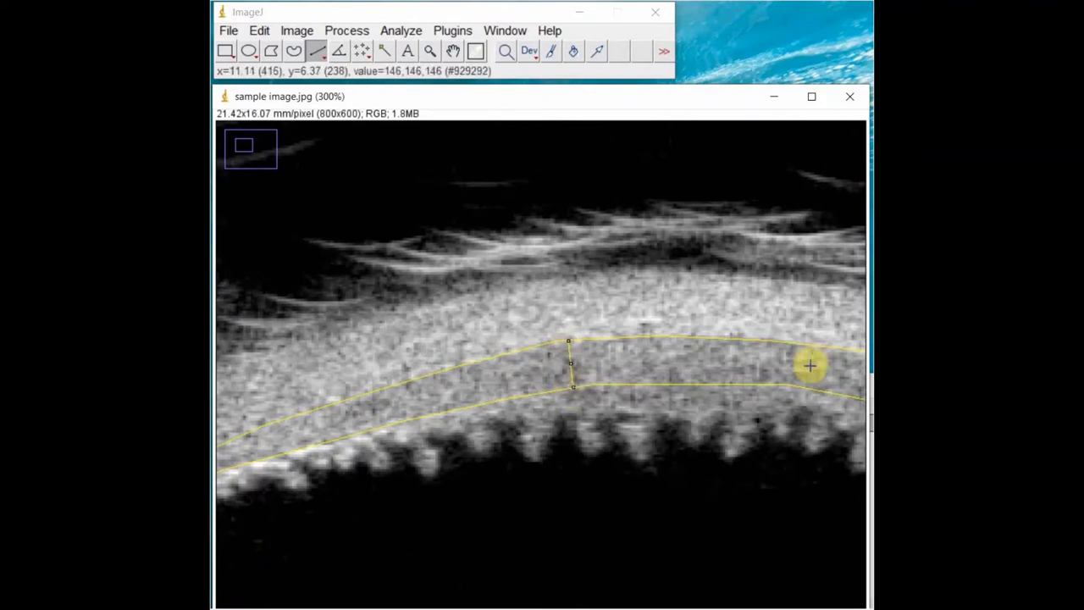
pyautogui.hotkey('ctrl', 'm')
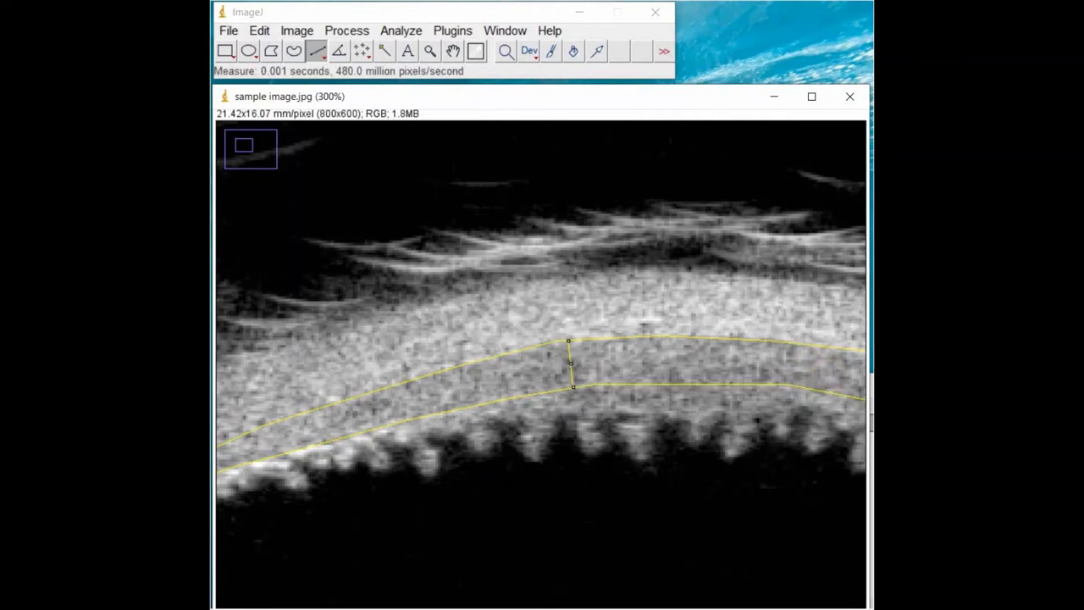
pyautogui.click(654, 293)
# Draw and measure a second thickness line across the layer beside the first.
pyautogui.press('-')
pyautogui.press('+')
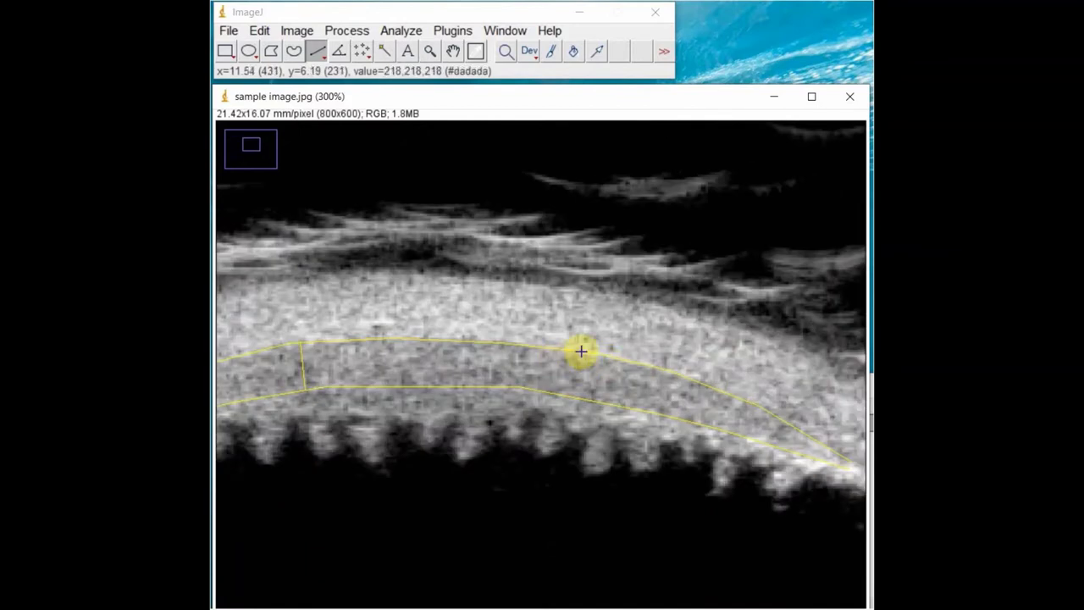
pyautogui.moveTo(577, 352); pyautogui.dragTo(575, 395)
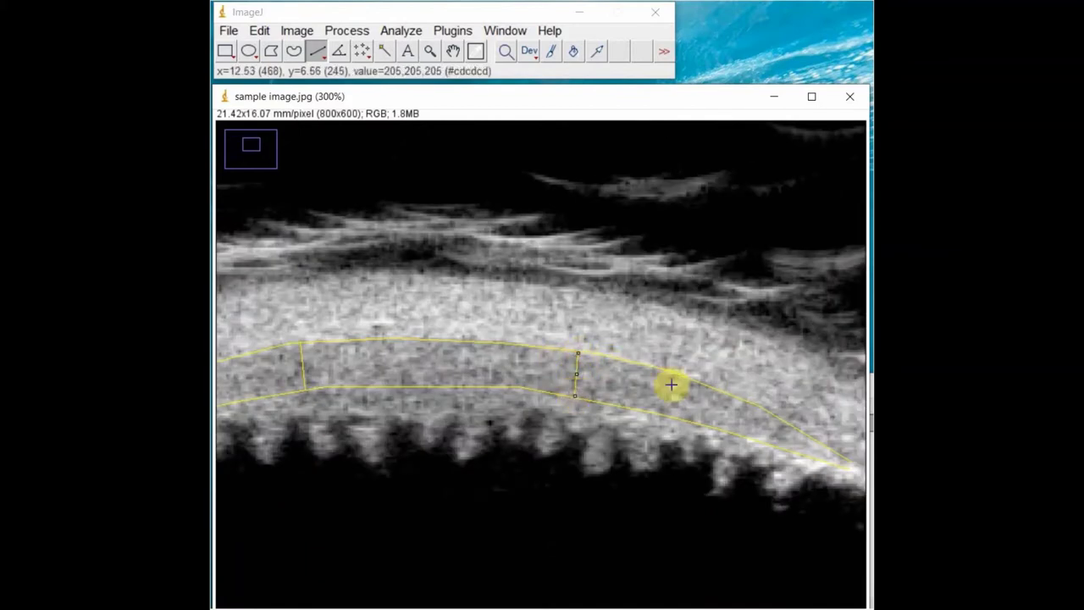
pyautogui.hotkey('ctrl', 'm')
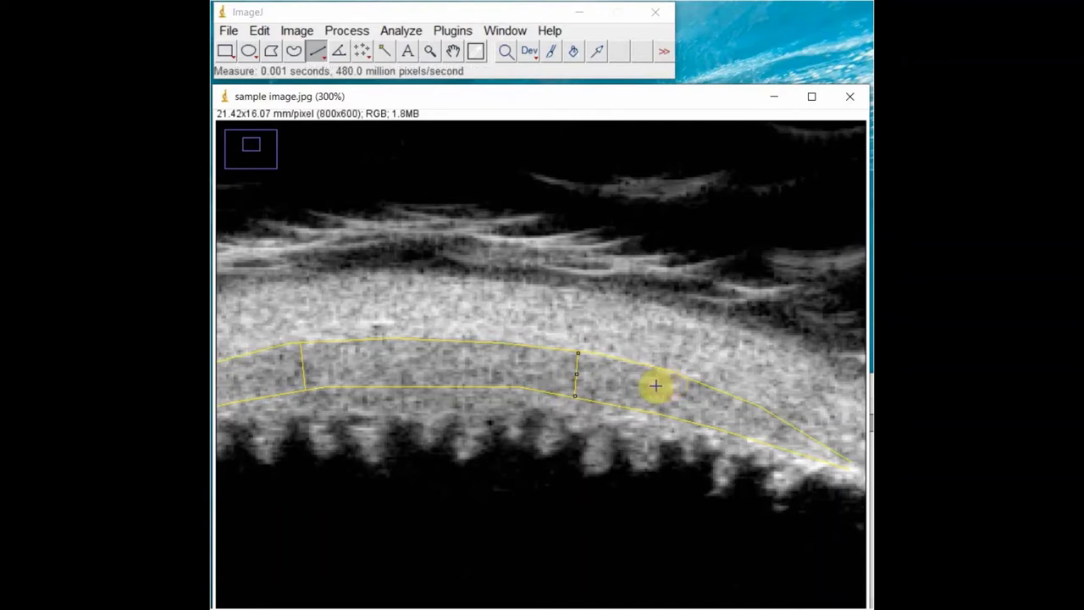
pyautogui.click(643, 309)
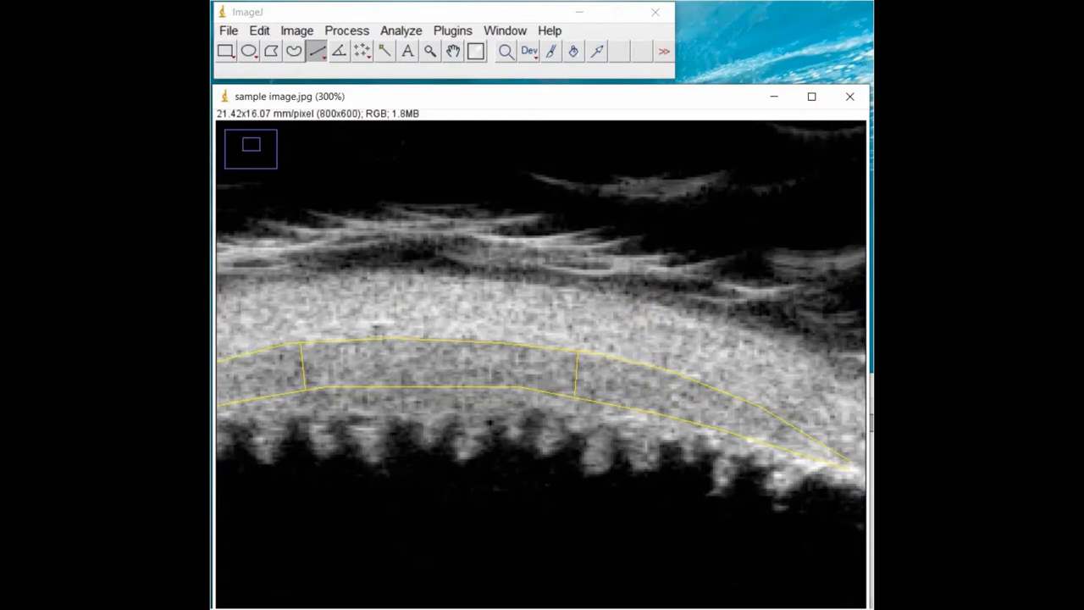
# Zoom out to the whole layer and draw a short straight line between the thickness lines.
pyautogui.press('-')
pyautogui.press('-')
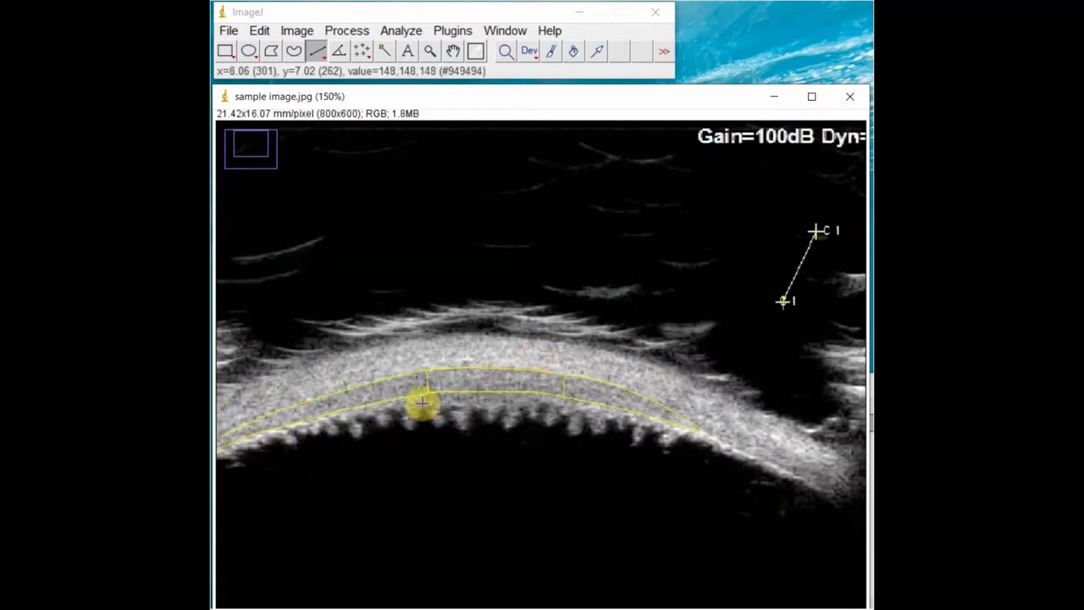
pyautogui.press('-')
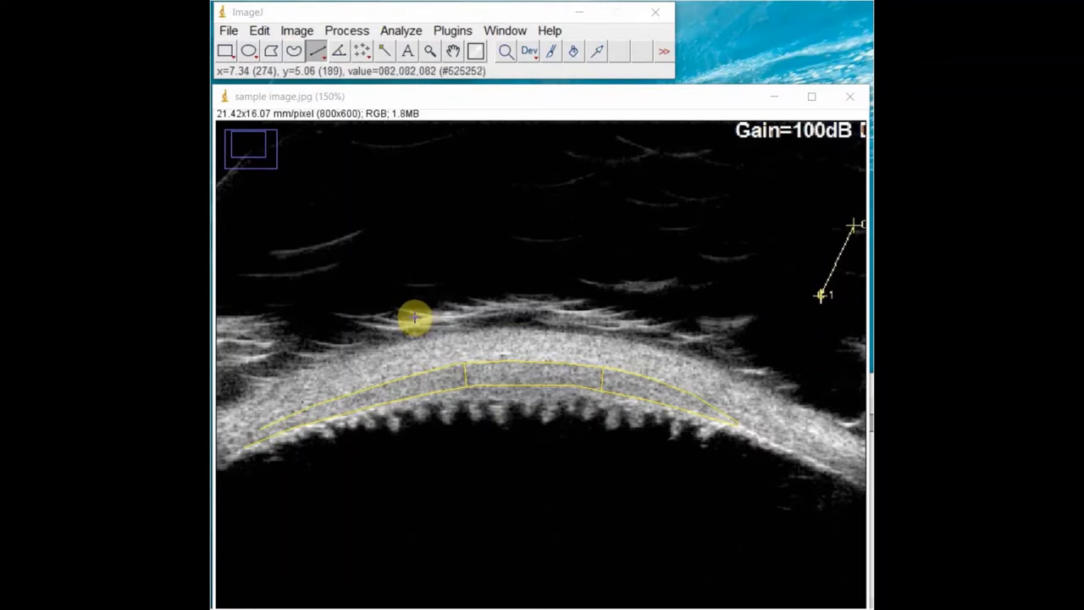
pyautogui.click(318, 50)
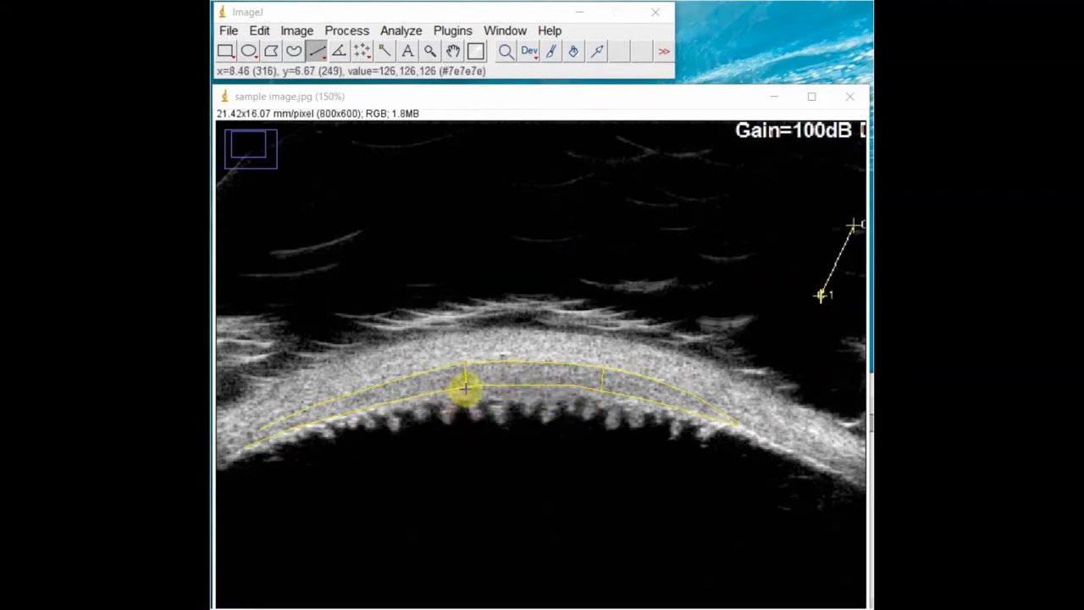
pyautogui.moveTo(465, 387); pyautogui.dragTo(557, 386)
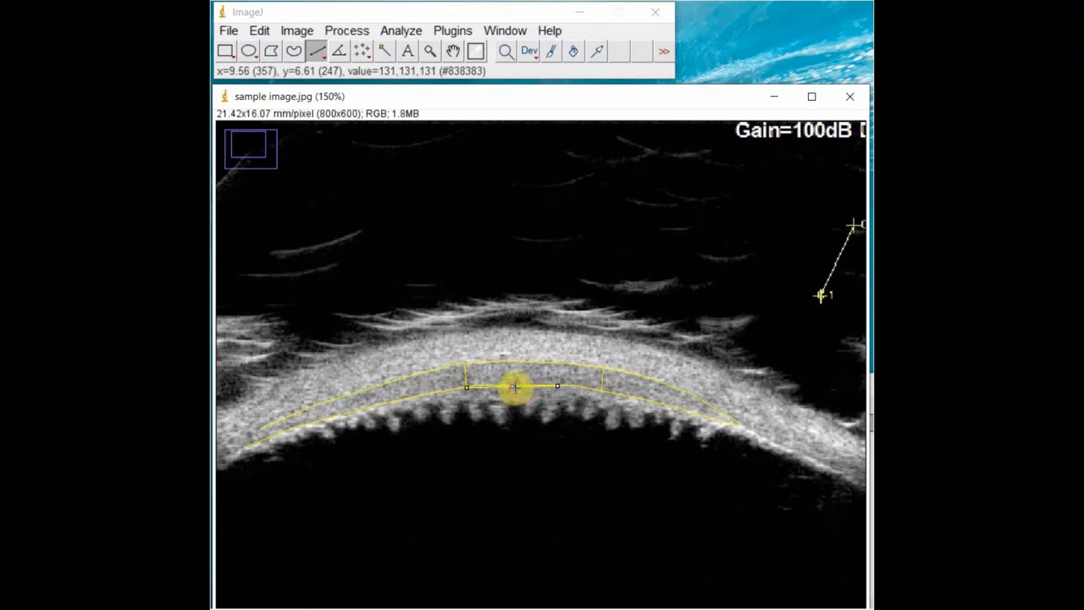
# Shift the short line along the band and tilt its ends to follow the lower edge.
pyautogui.moveTo(514, 387); pyautogui.dragTo(414, 389)
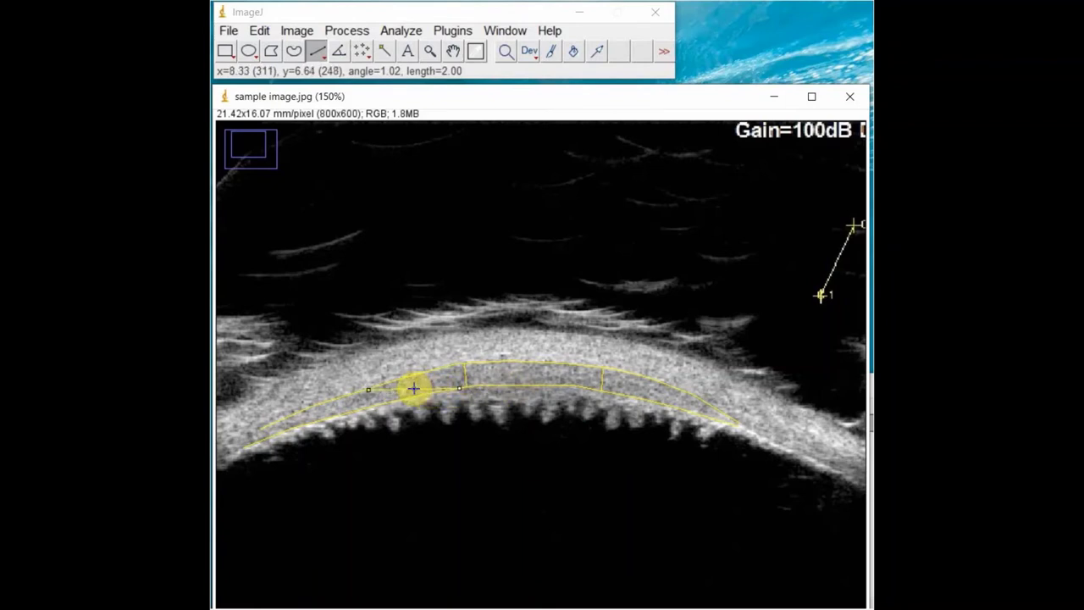
pyautogui.moveTo(414, 389); pyautogui.dragTo(413, 390)
pyautogui.moveTo(368, 397); pyautogui.dragTo(370, 410)
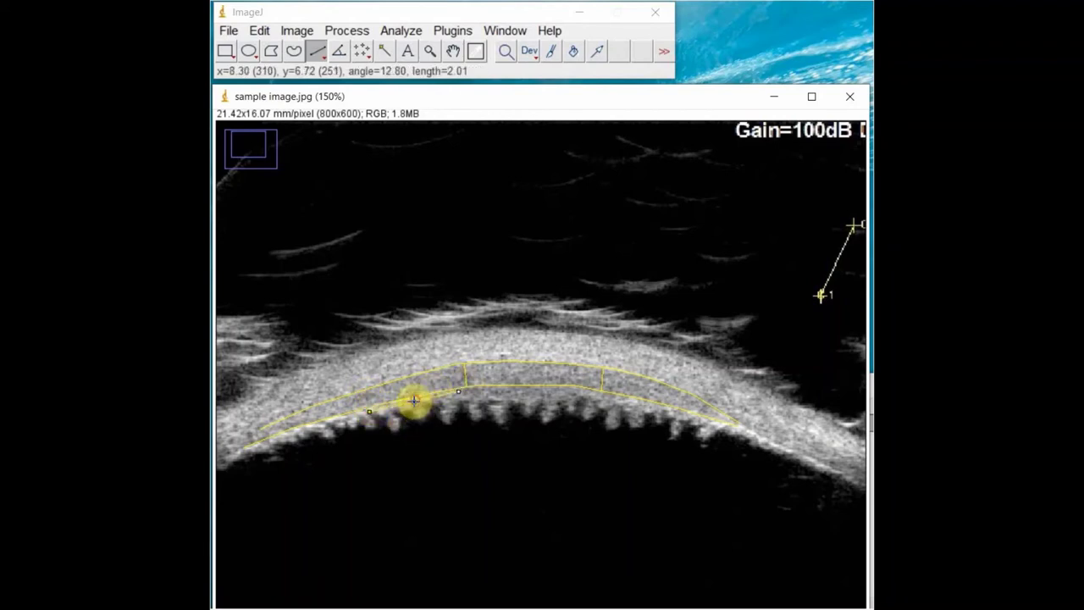
pyautogui.moveTo(414, 401); pyautogui.dragTo(415, 399)
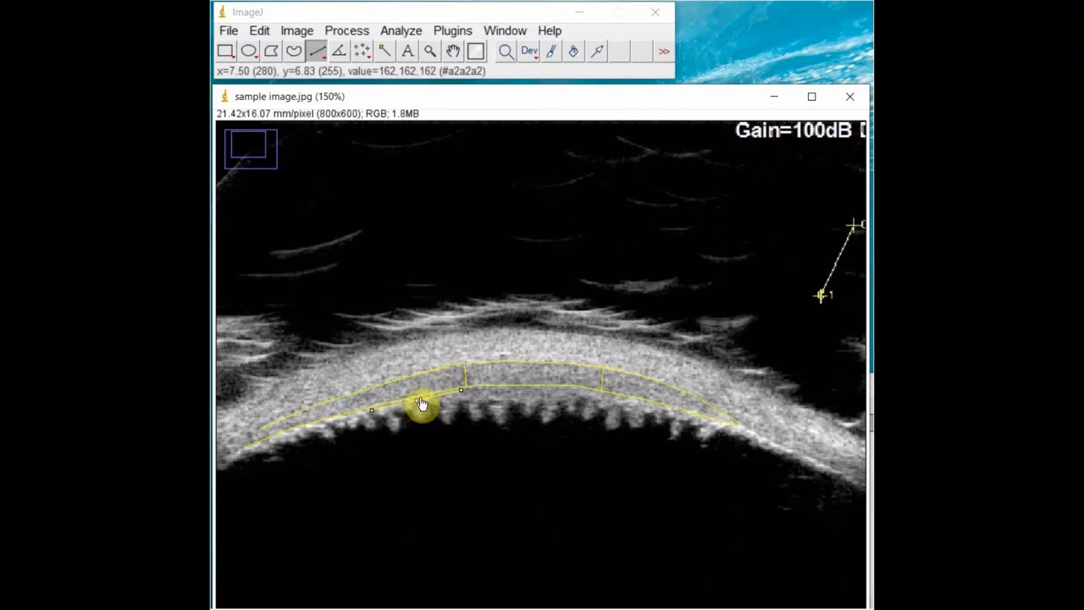
pyautogui.moveTo(422, 404); pyautogui.dragTo(645, 400)
pyautogui.click(685, 426)
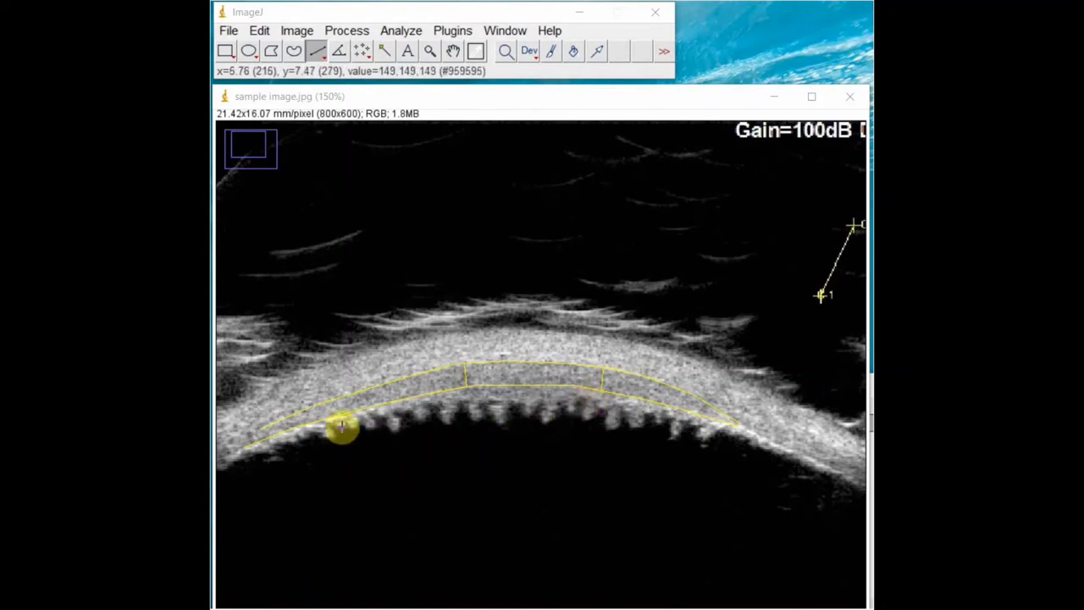
# Draw and measure radial lines from the lower boundary into the first few spikes.
pyautogui.scroll(4, 342, 426)
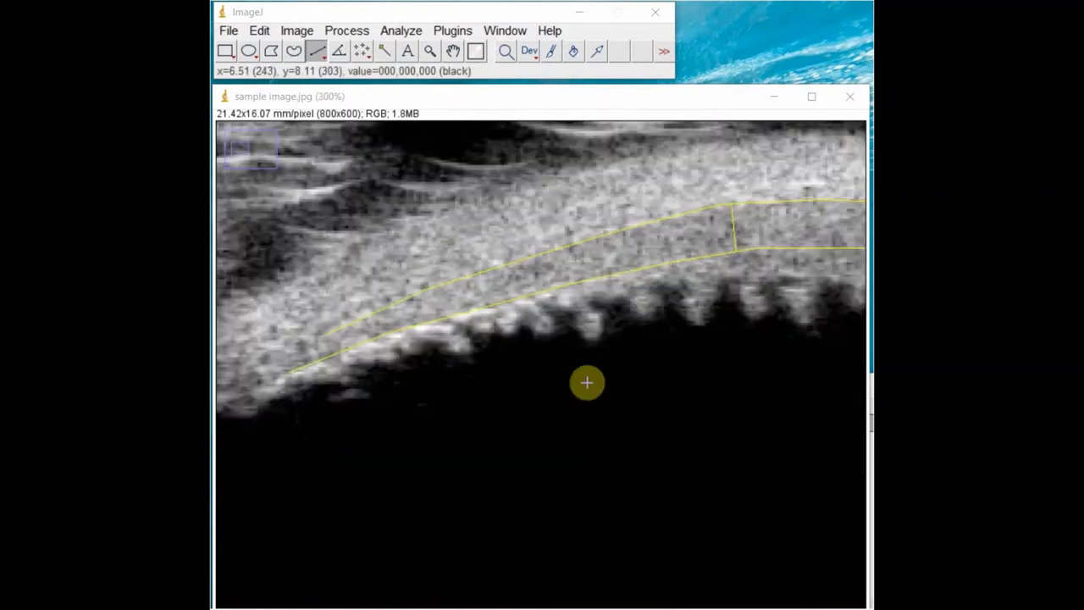
pyautogui.scroll(1, 395, 348)
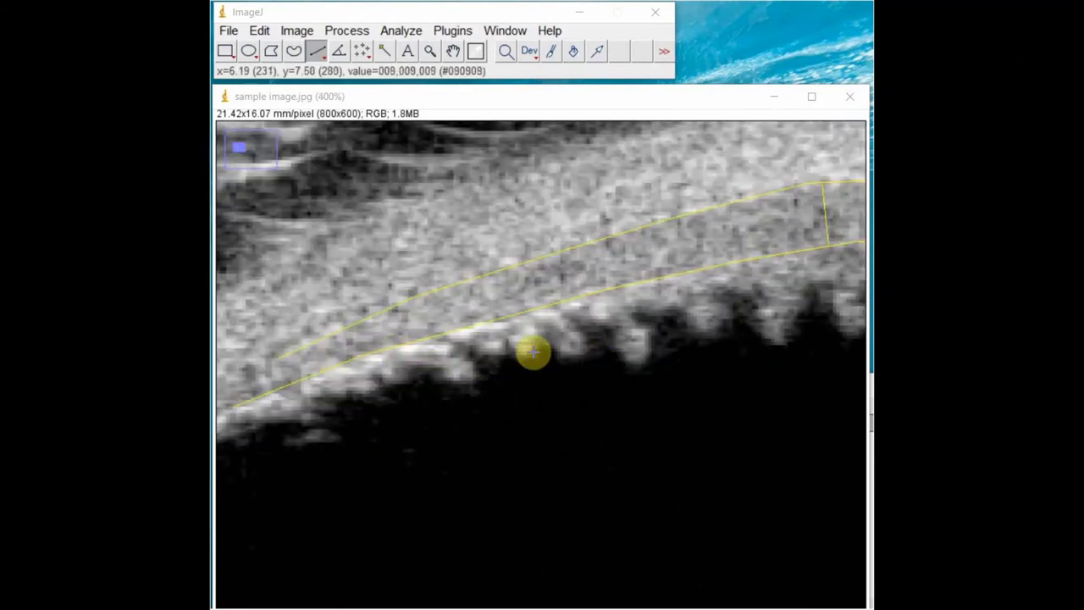
pyautogui.scroll(1, 525, 348)
pyautogui.scroll(-1, 523, 349)
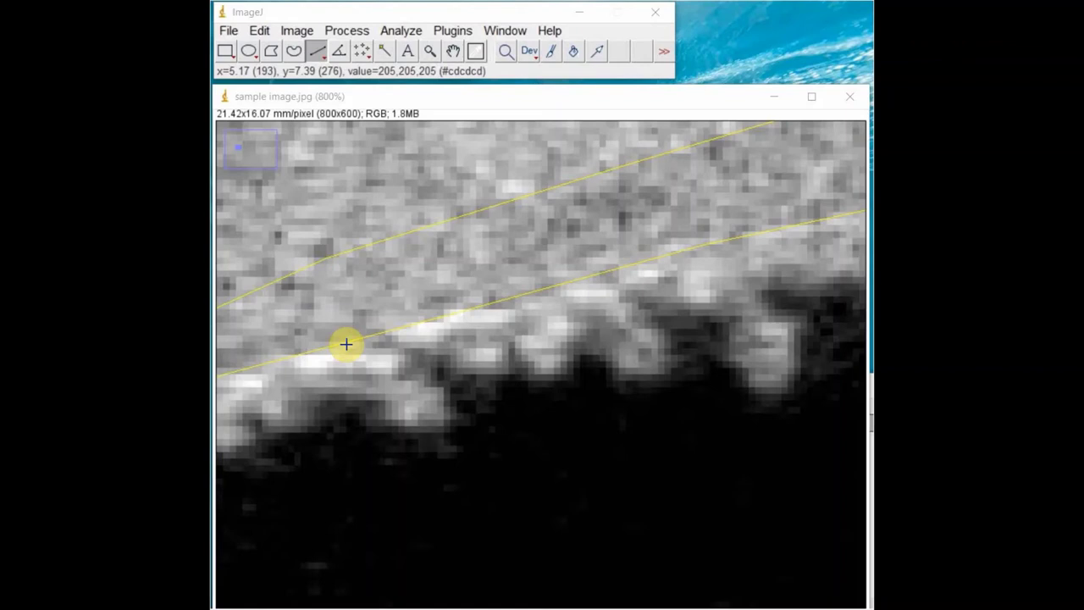
pyautogui.moveTo(344, 345); pyautogui.dragTo(441, 428)
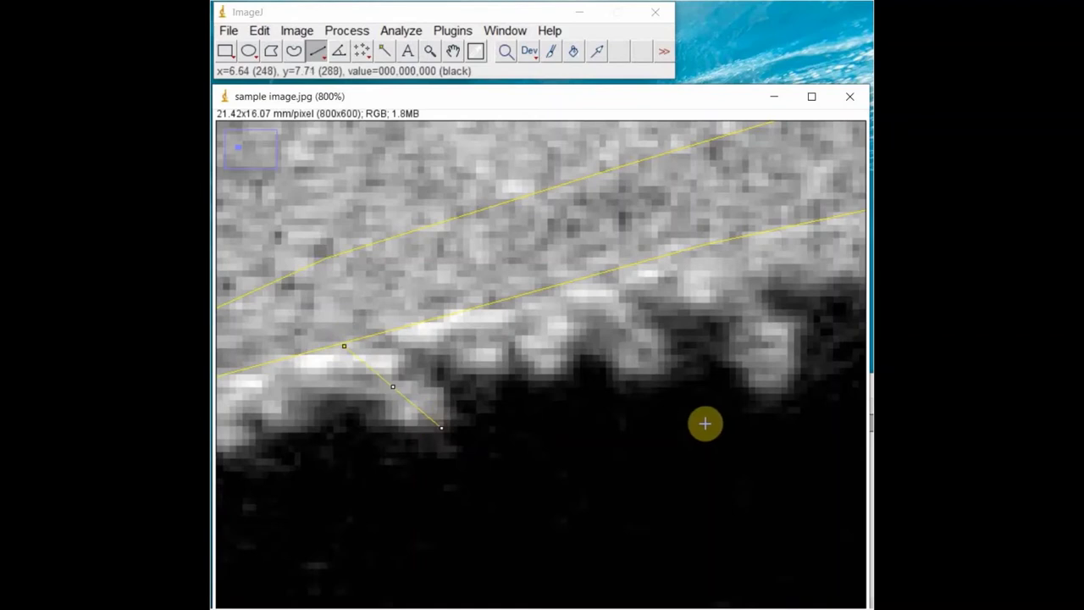
pyautogui.click(445, 315)
pyautogui.moveTo(445, 315); pyautogui.dragTo(499, 374)
pyautogui.hotkey('ctrl', 'm')
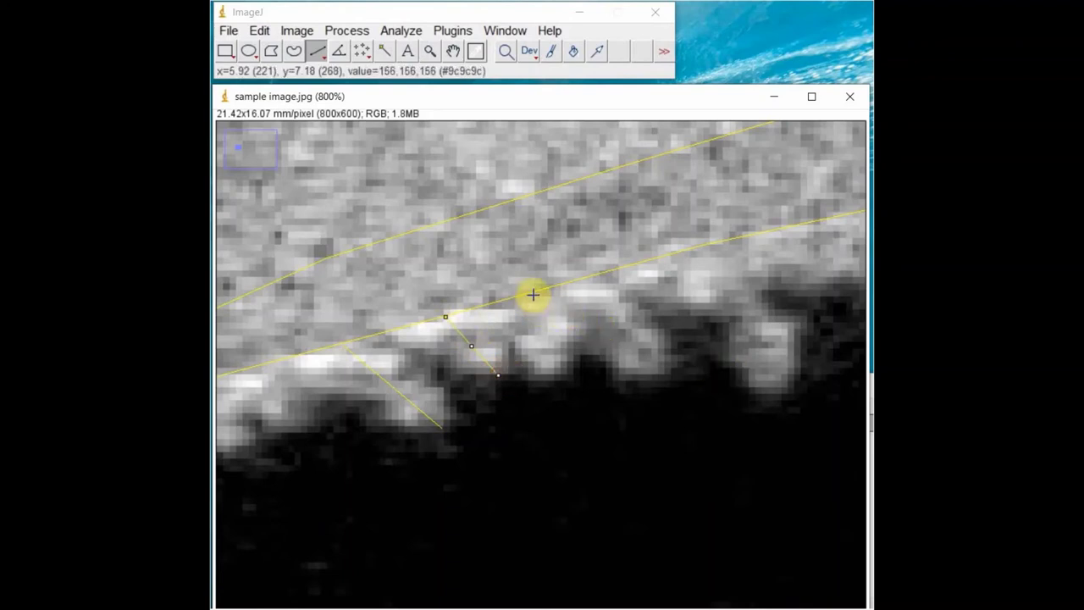
pyautogui.moveTo(534, 294); pyautogui.dragTo(544, 378)
pyautogui.moveTo(576, 280); pyautogui.dragTo(658, 374)
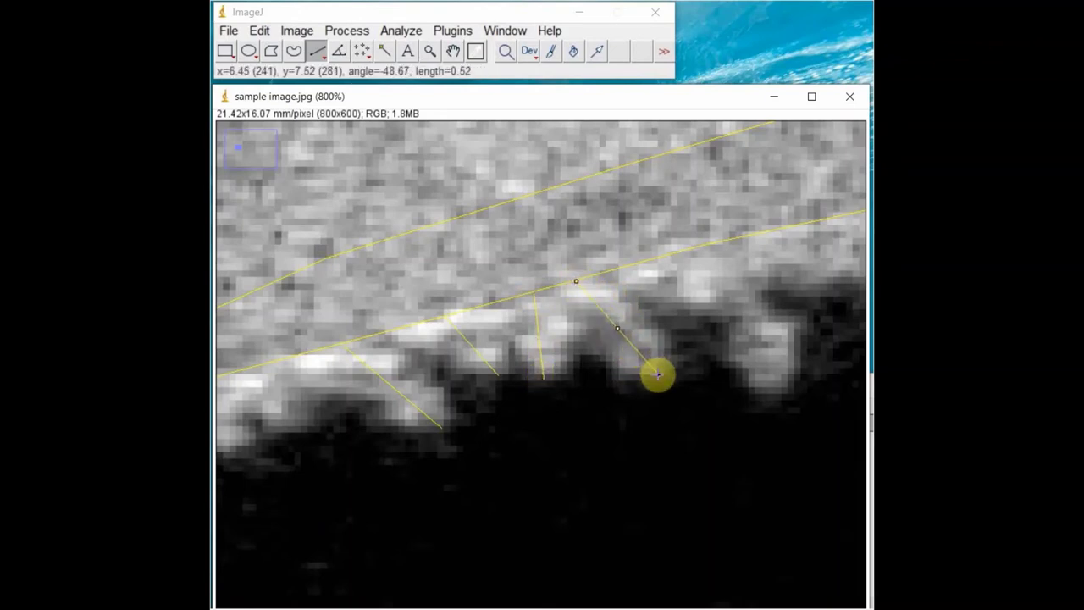
pyautogui.hotkey('ctrl', 'm')
# Add and measure radial lines into the remaining spikes further along the arc.
pyautogui.moveTo(685, 252); pyautogui.dragTo(786, 382)
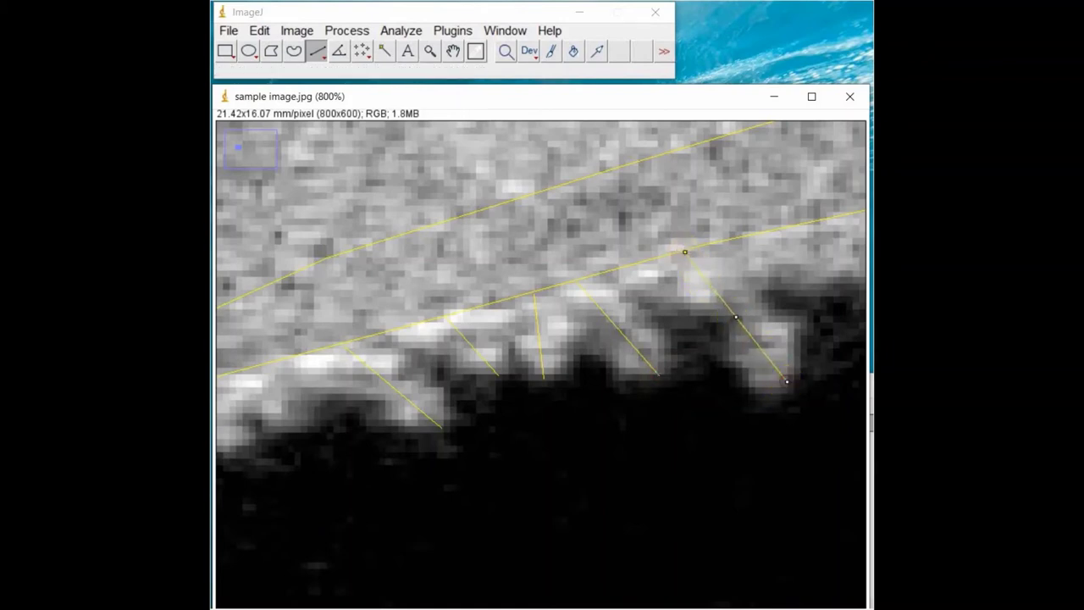
pyautogui.keyDown('ctrl'); pyautogui.scroll(-2, 769, 330); pyautogui.keyUp('ctrl')
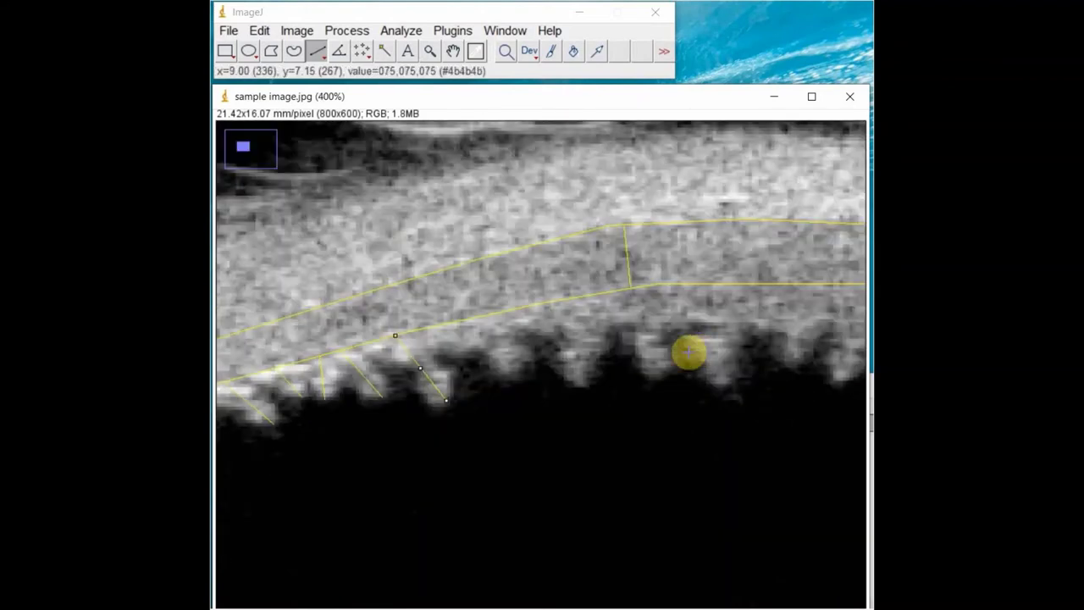
pyautogui.keyDown('ctrl'); pyautogui.scroll(1, 499, 351); pyautogui.keyUp('ctrl')
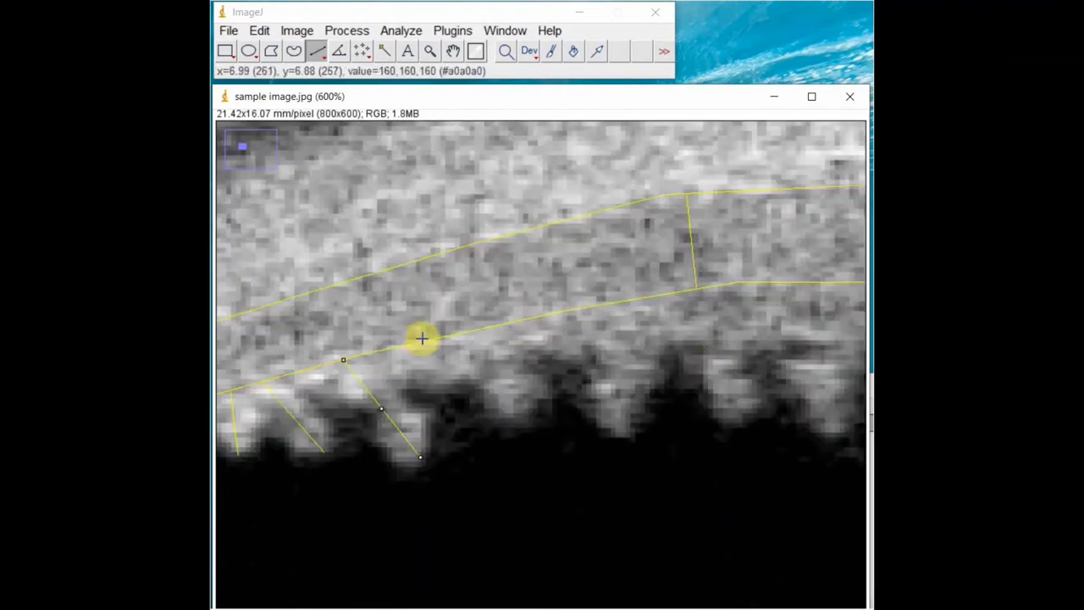
pyautogui.moveTo(426, 345); pyautogui.dragTo(440, 390)
pyautogui.hotkey('ctrl', 'm')
pyautogui.moveTo(495, 325); pyautogui.dragTo(514, 422)
pyautogui.hotkey('ctrl', 'm')
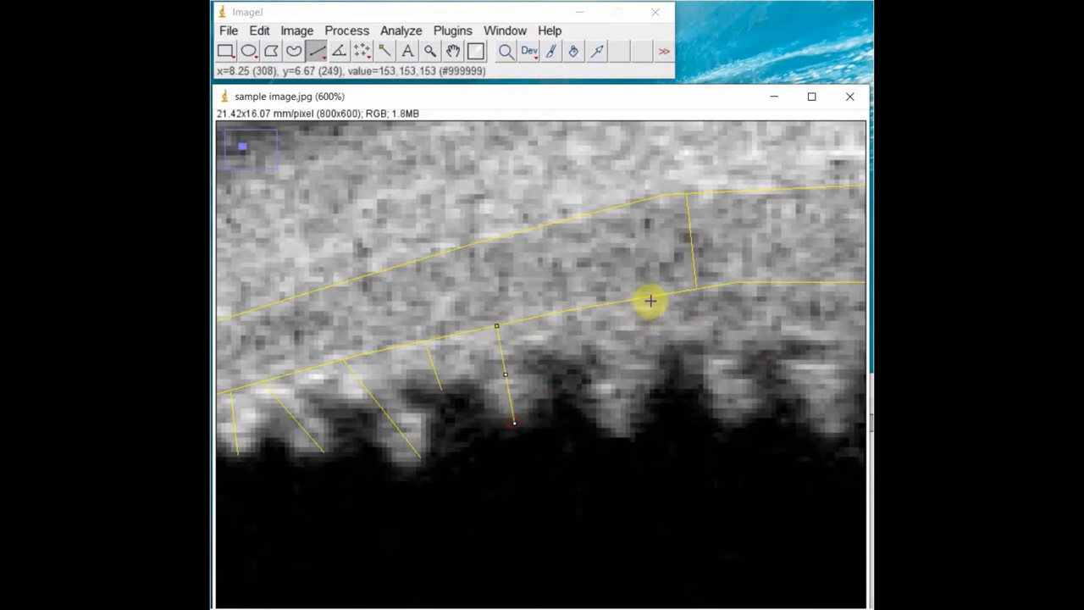
pyautogui.moveTo(549, 316); pyautogui.dragTo(566, 364)
pyautogui.hotkey('ctrl', 'm')
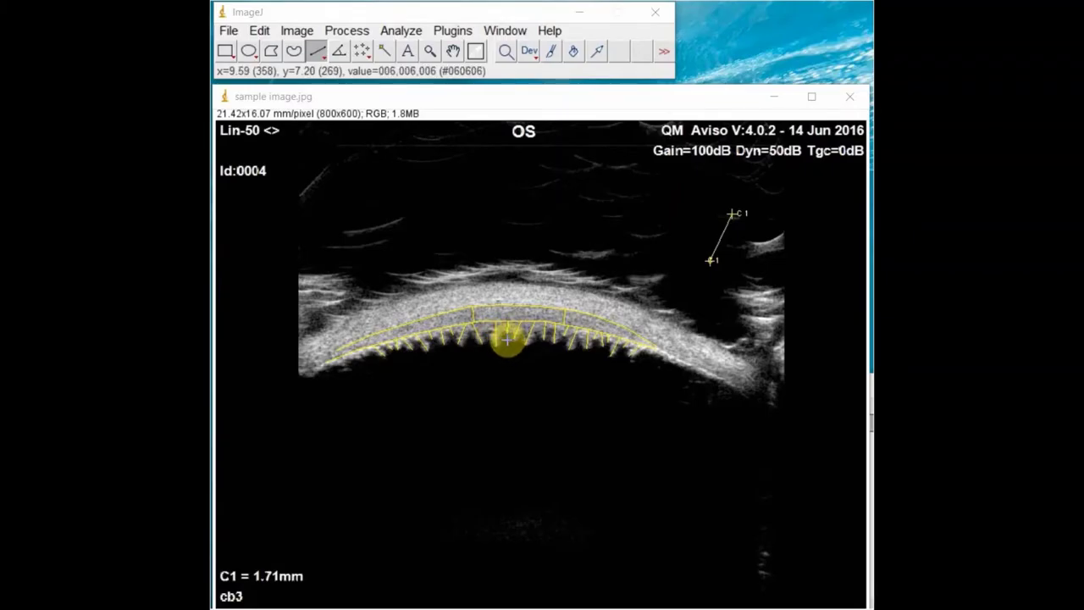
# Zoom in to 600% and draw a first cross-width line across a spike.
pyautogui.press('+')
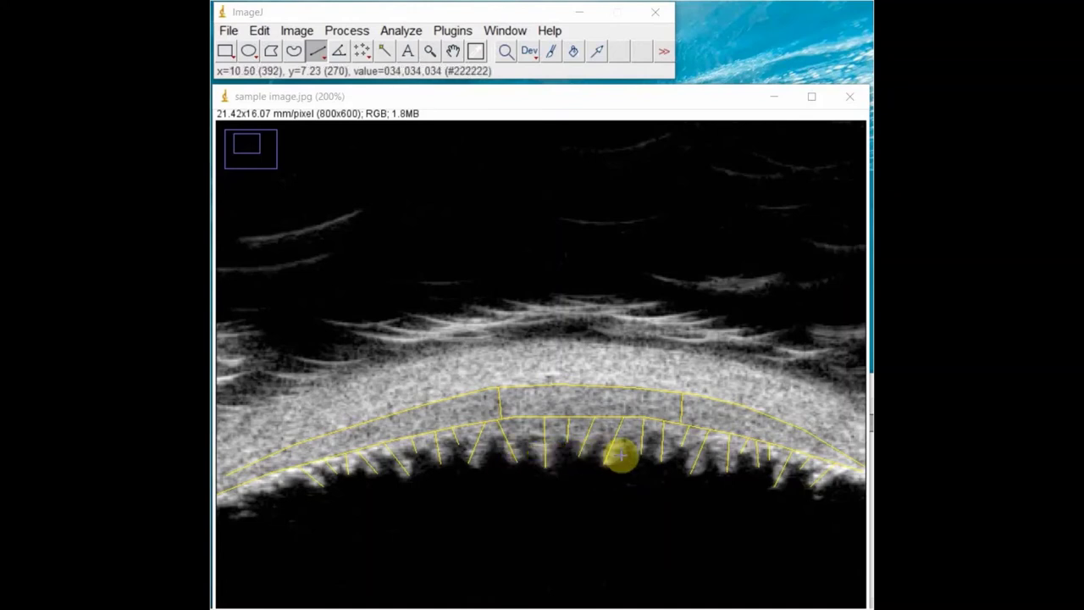
pyautogui.press('+')
pyautogui.press('+')
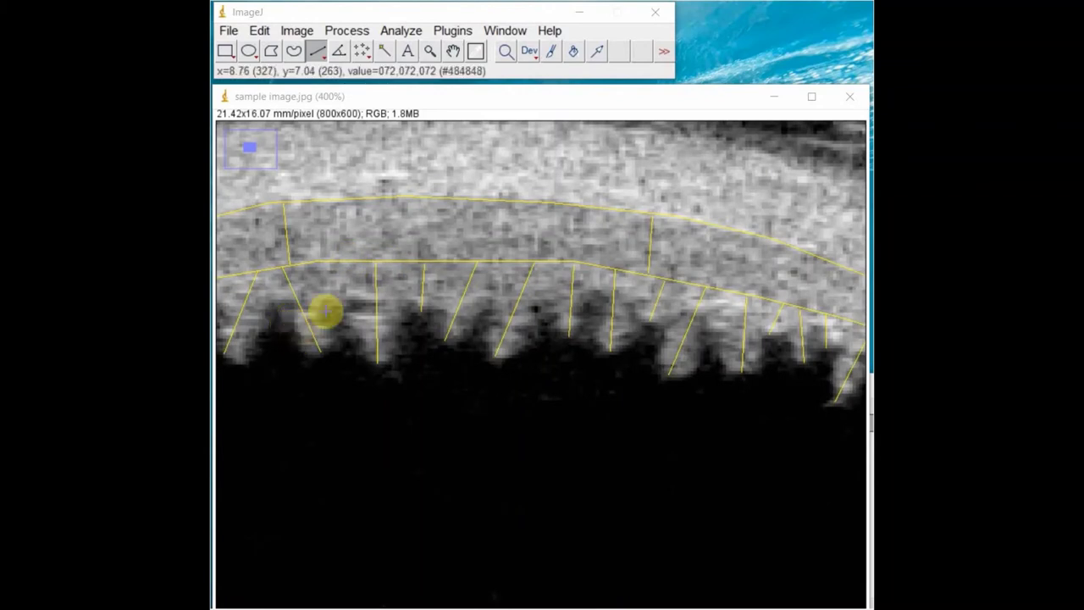
pyautogui.press('+')
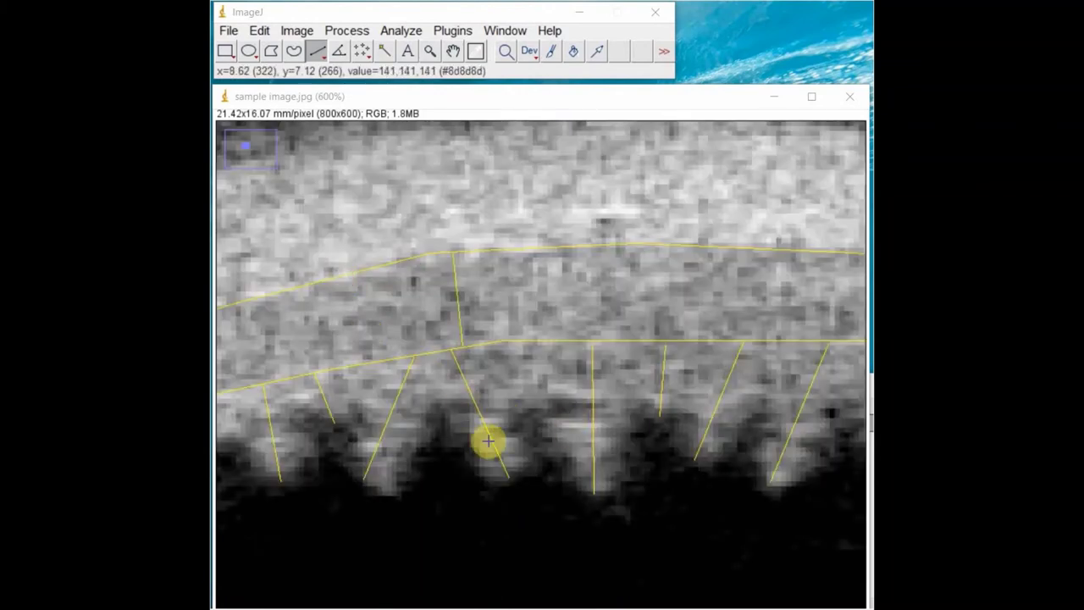
pyautogui.click(472, 459)
pyautogui.moveTo(472, 459); pyautogui.dragTo(522, 439)
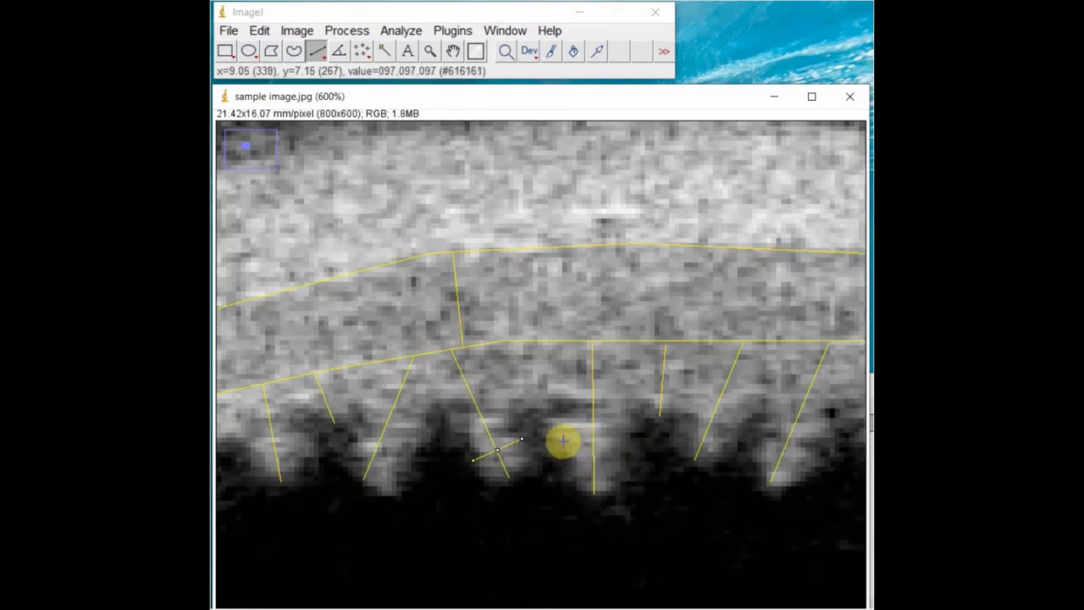
# Draw cross-width lines across the next spikes, draw them onto the image with Ctrl+D, and zoom out.
pyautogui.moveTo(561, 419); pyautogui.dragTo(605, 458)
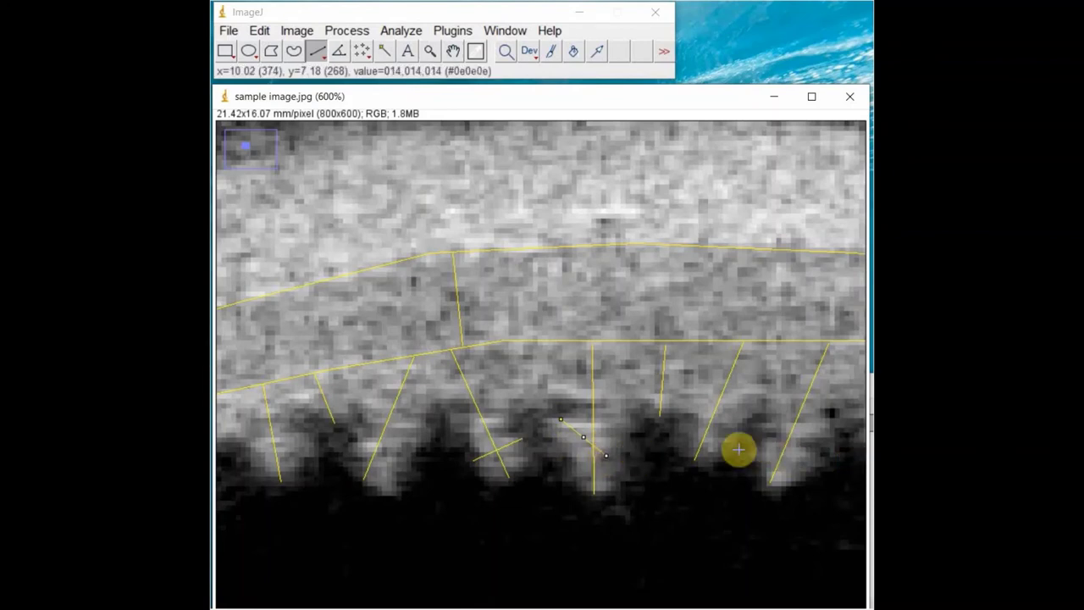
pyautogui.moveTo(641, 385)
pyautogui.mouseDown()
pyautogui.moveTo(699, 390)
pyautogui.moveTo(633, 386)
pyautogui.mouseUp()
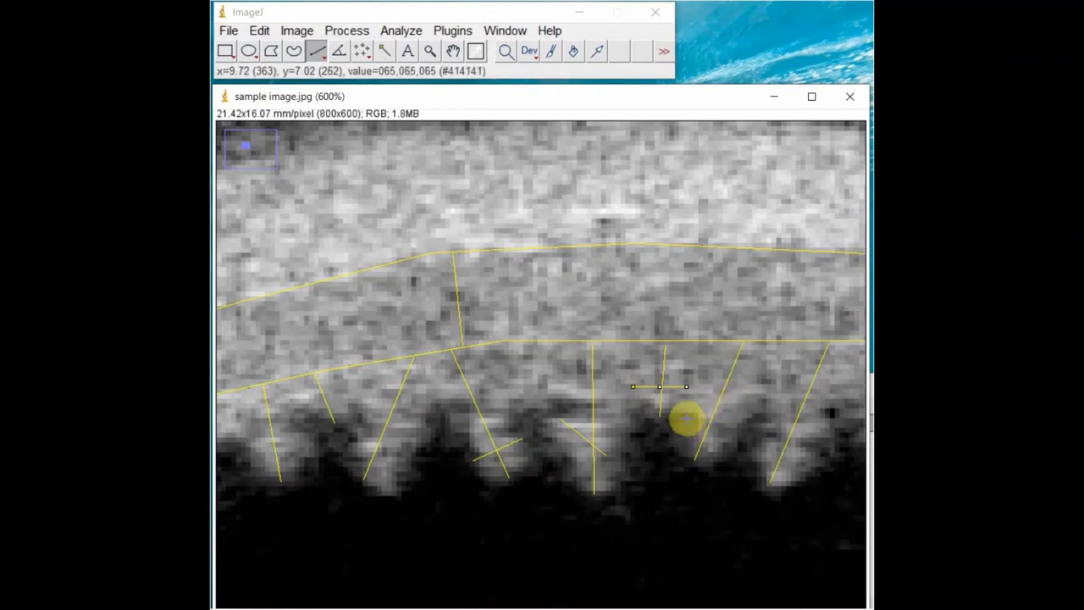
pyautogui.moveTo(683, 418); pyautogui.dragTo(809, 473)
pyautogui.hotkey('ctrl', 'd')
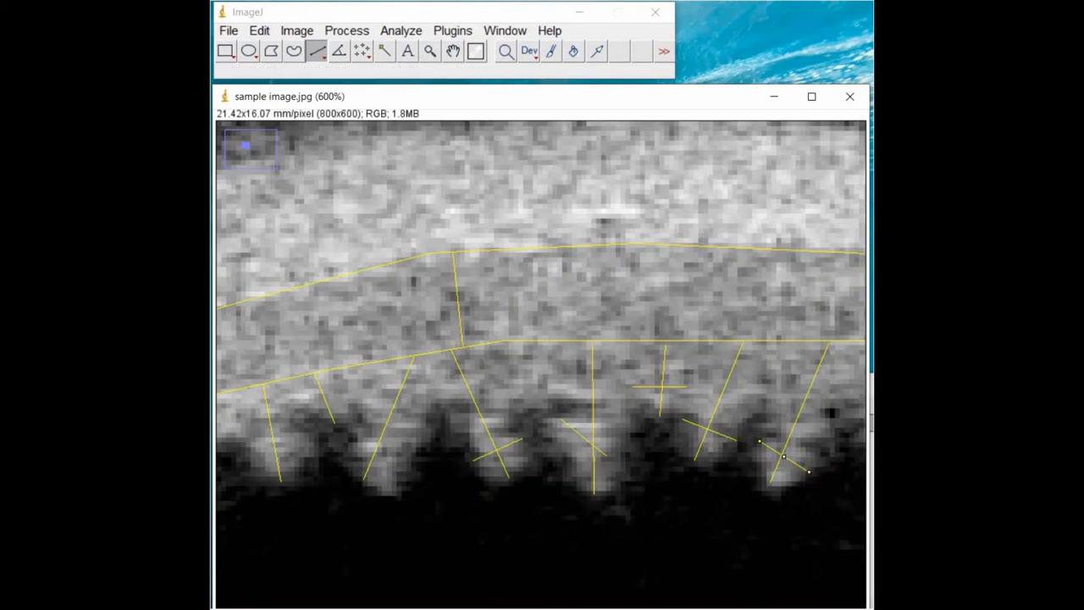
pyautogui.hotkey('ctrl', 'd')
pyautogui.moveTo(760, 533); pyautogui.dragTo(760, 534)
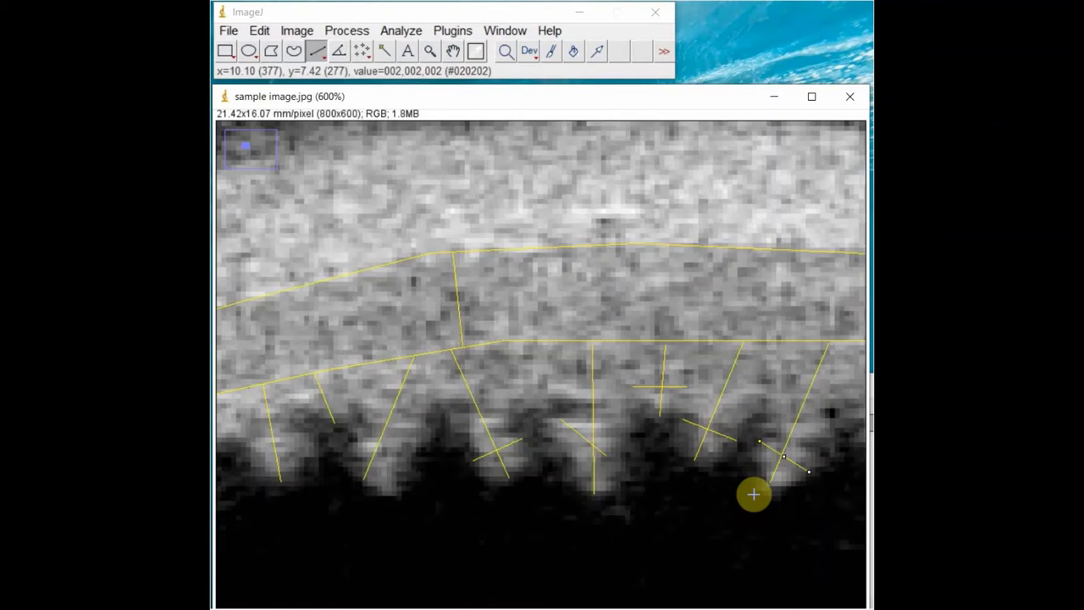
pyautogui.press('-')
pyautogui.press('-')
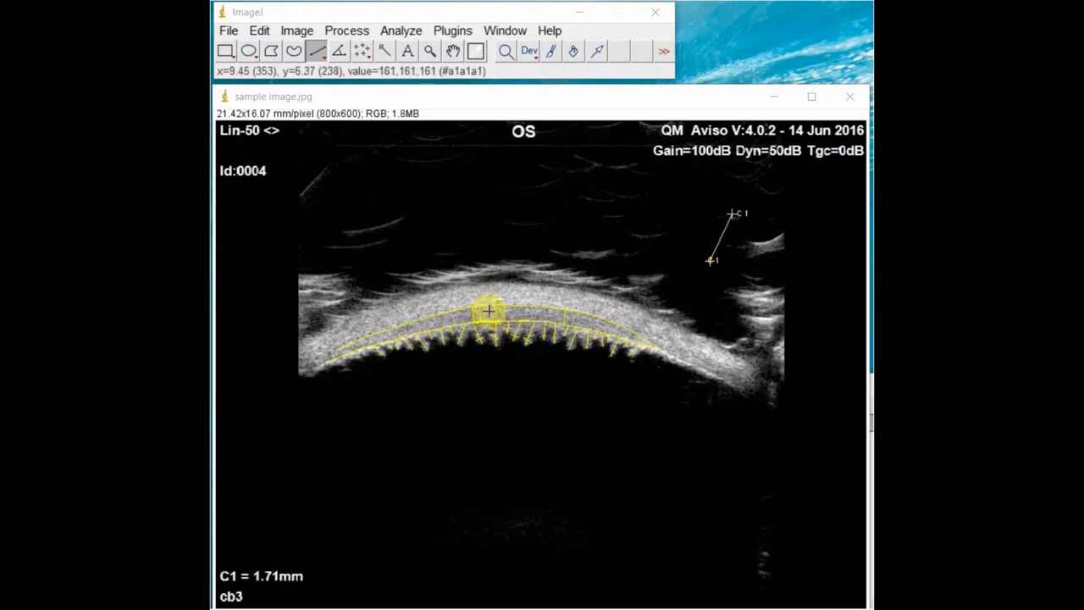
# Zoom in and trace a segmented line along the inner boundary near the arc's top, then deselect it.
pyautogui.press('+')
pyautogui.press('+')
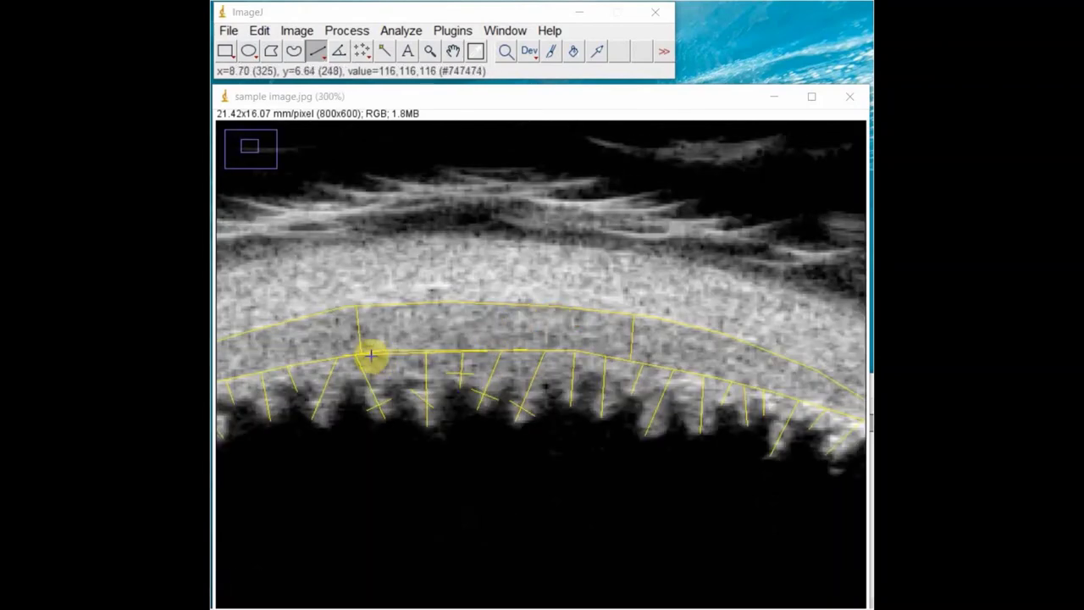
pyautogui.click(342, 357)
pyautogui.click(381, 353)
pyautogui.click(420, 349)
pyautogui.click(434, 350)
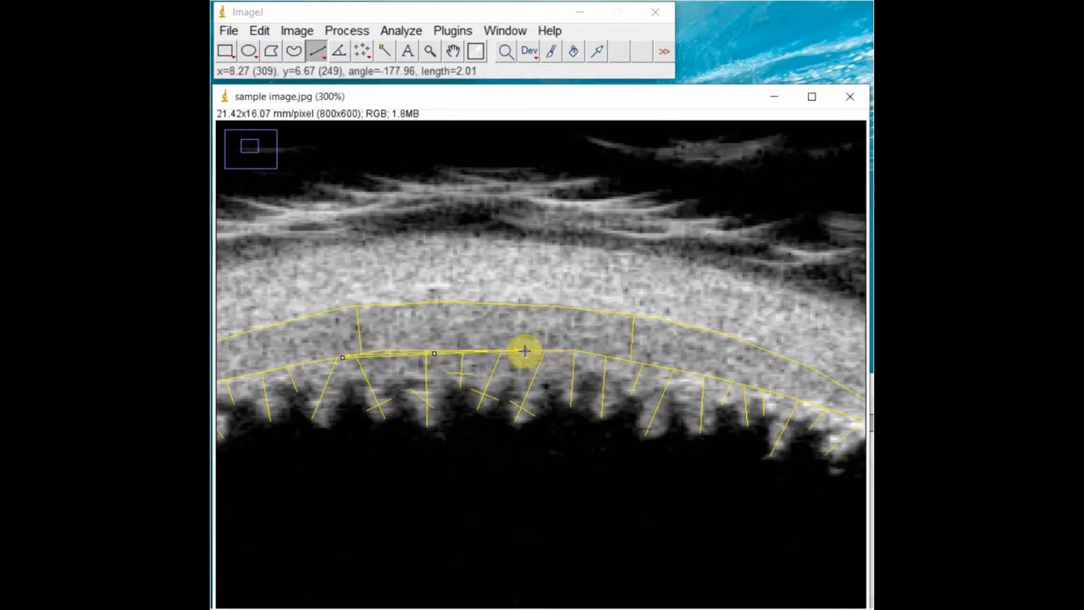
pyautogui.doubleClick(525, 351)
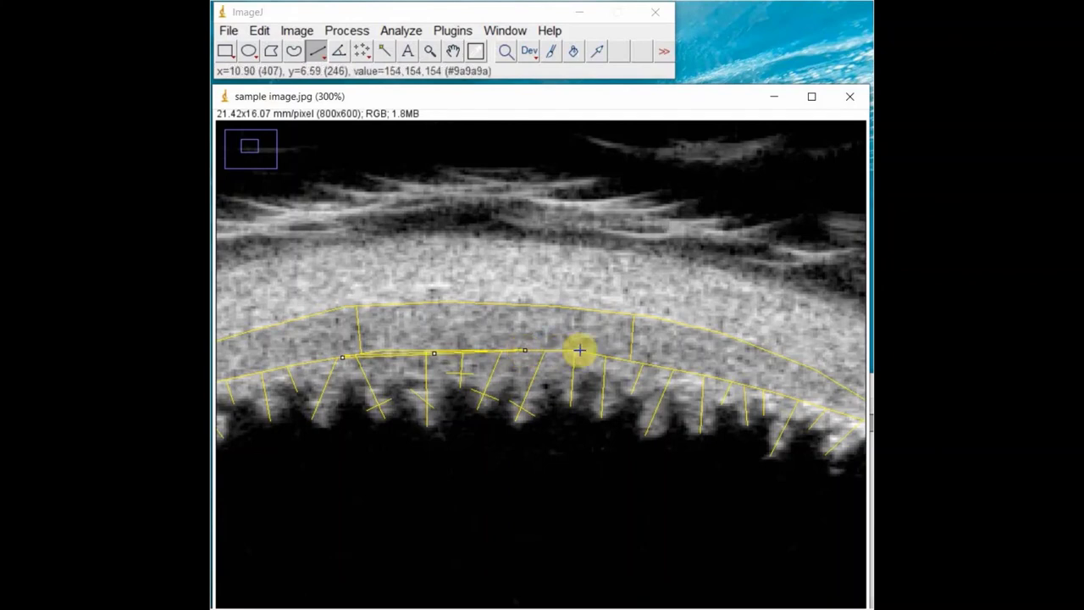
pyautogui.click(422, 434)
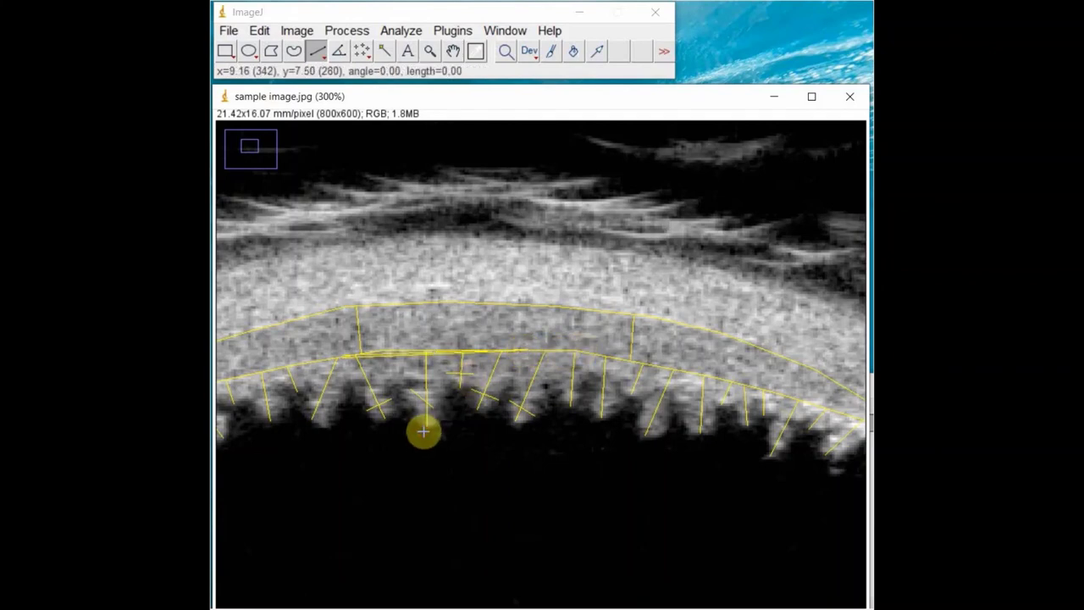
# Draw a polygon from the short boundary line down around the spike tips and measure its area.
pyautogui.click(273, 53)
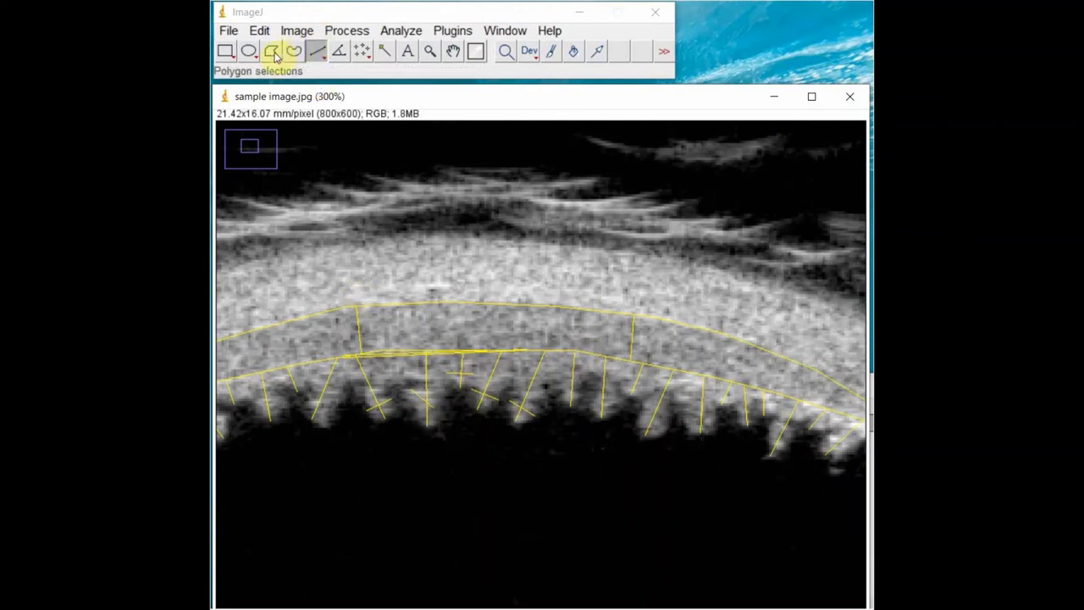
pyautogui.click(274, 53)
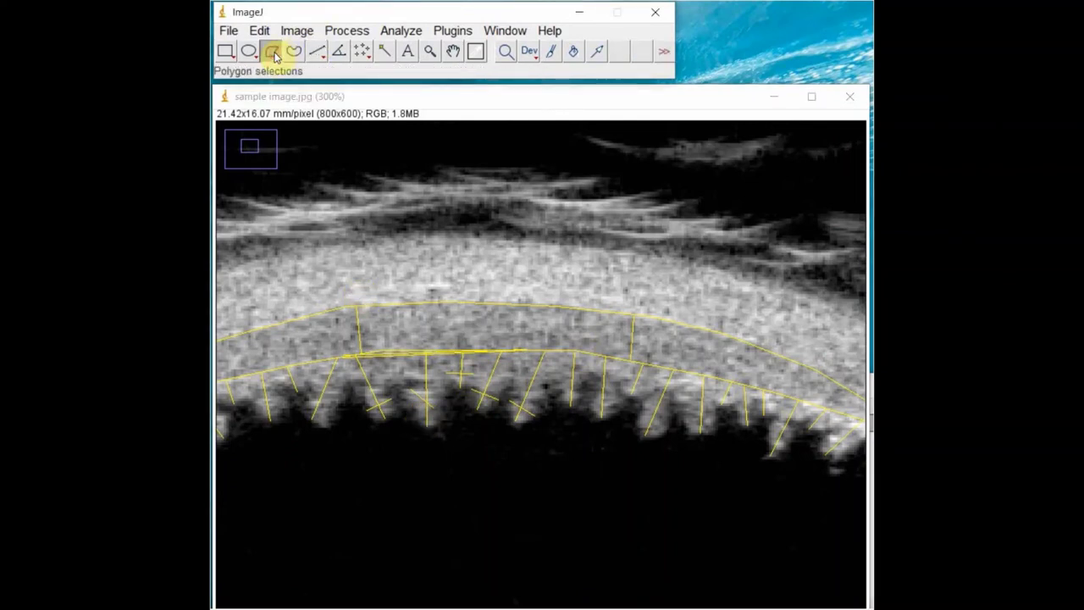
pyautogui.click(337, 358)
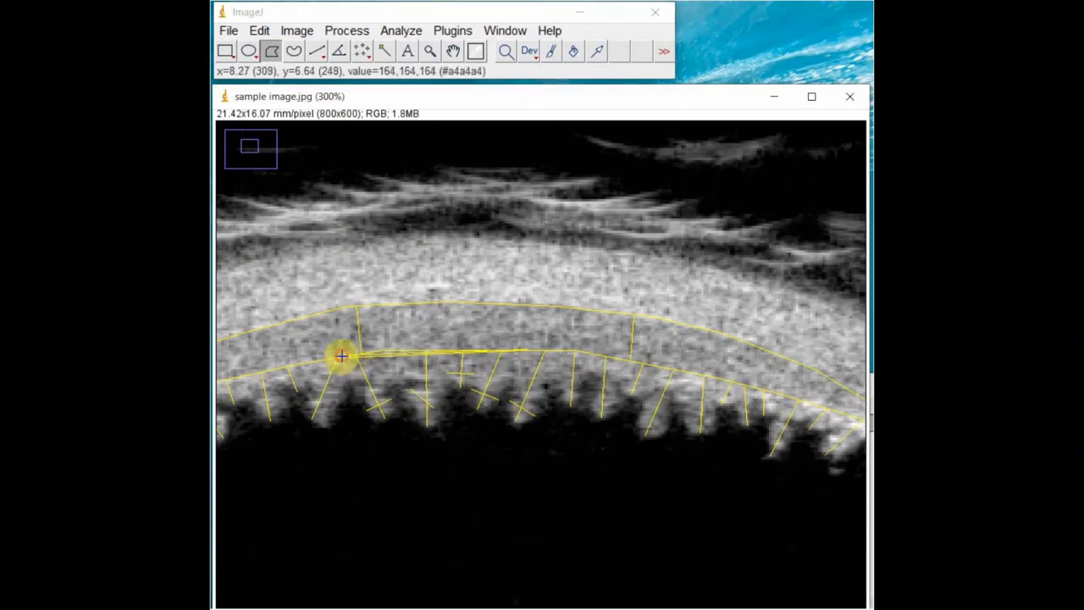
pyautogui.click(527, 349)
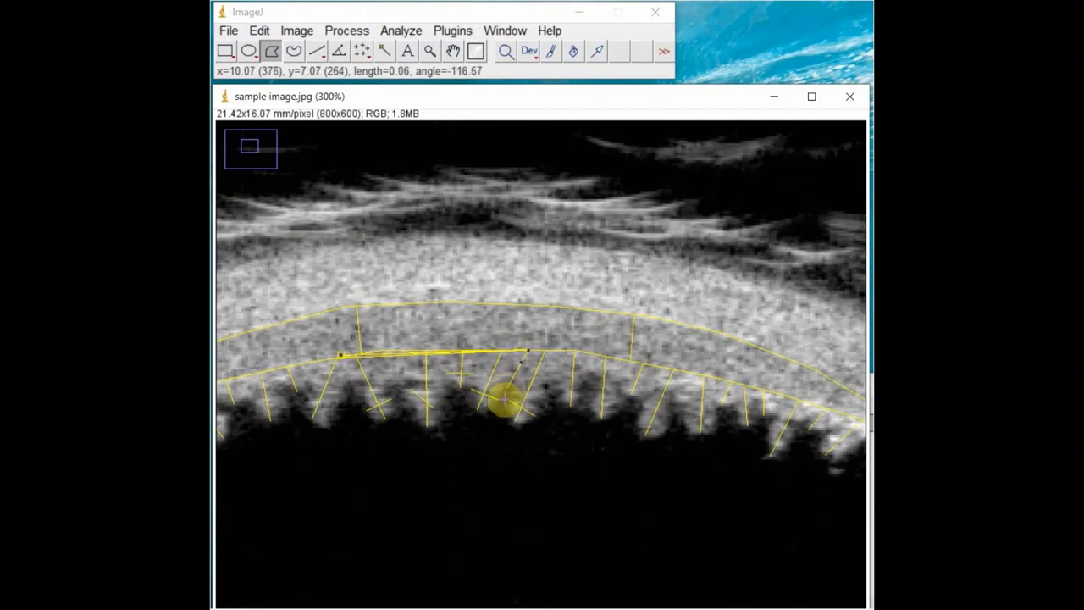
pyautogui.click(490, 410)
pyautogui.click(430, 428)
pyautogui.click(373, 417)
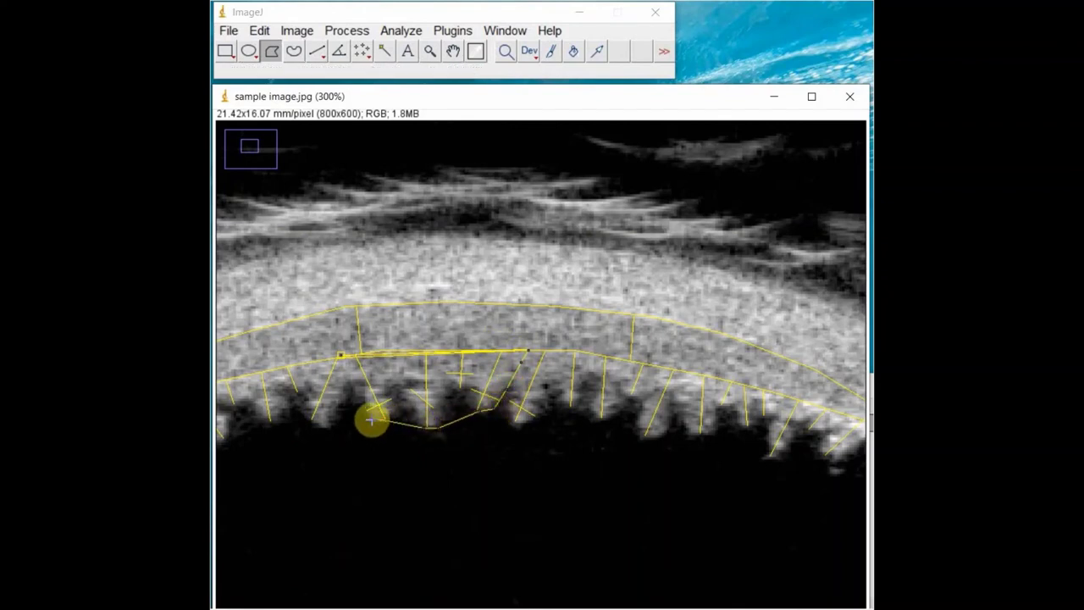
pyautogui.click(341, 363)
pyautogui.doubleClick(340, 356)
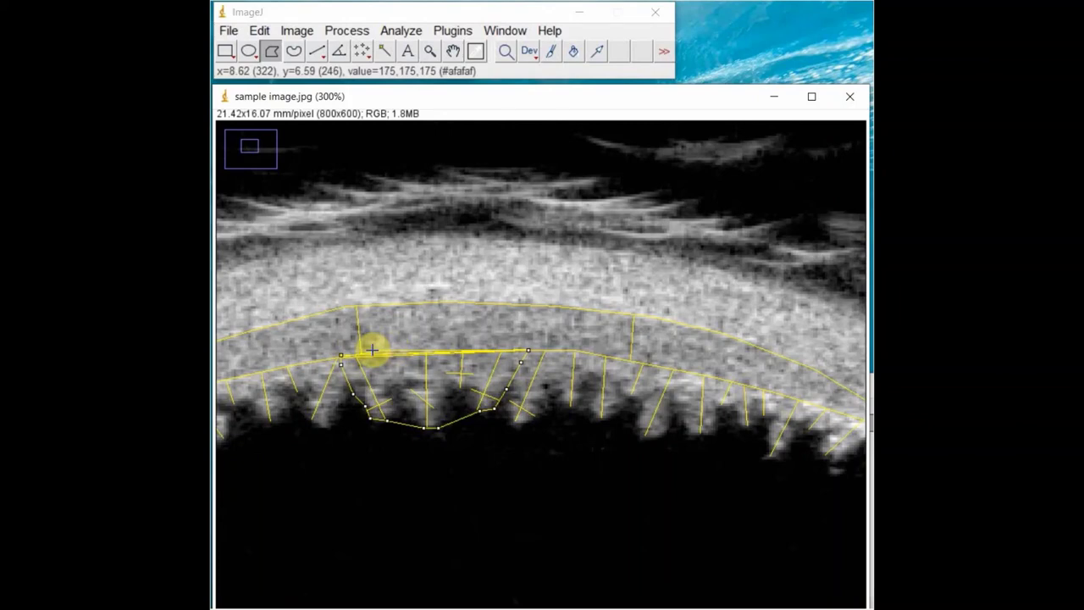
pyautogui.hotkey('ctrl', 'm')
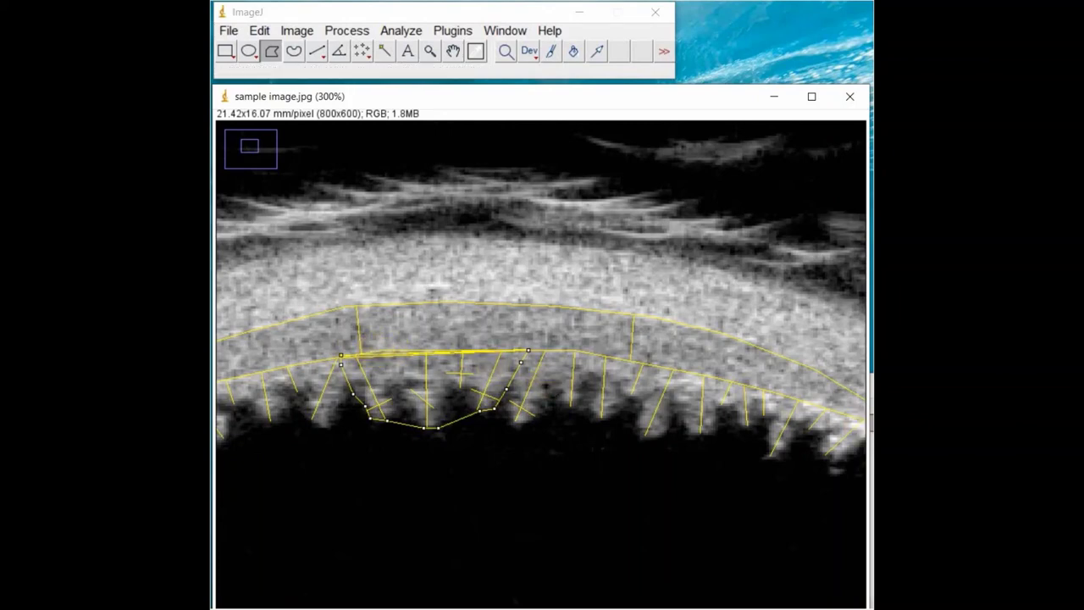
# Move the Results table to the screen centre, showing row 34 with area 1.279 and mean 107.474.
pyautogui.moveTo(766, 388); pyautogui.dragTo(671, 247)
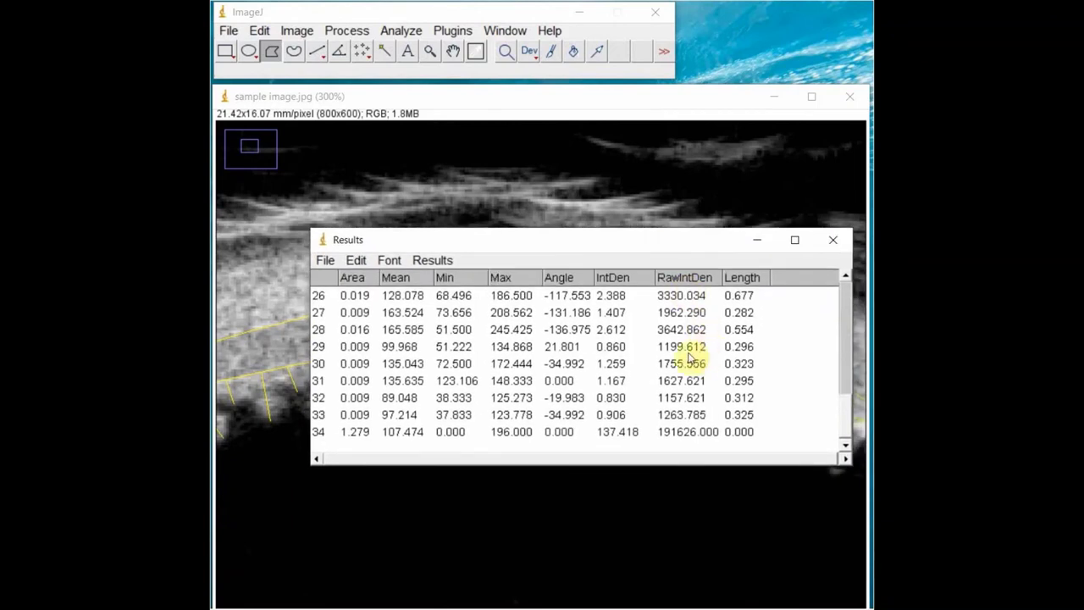